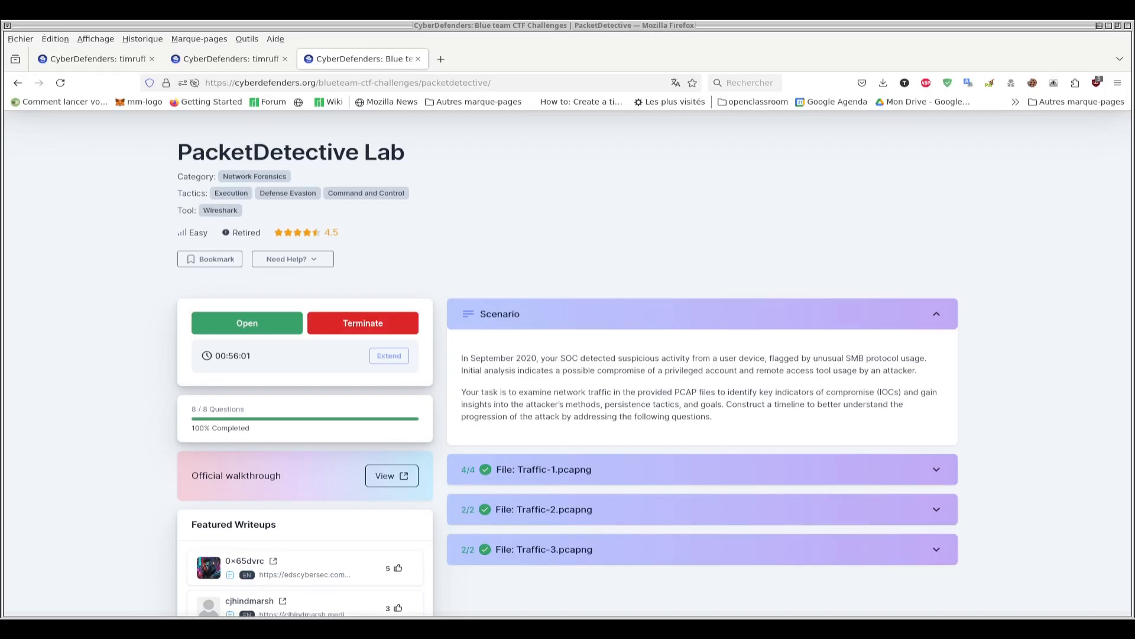
- Expand the Traffic-1.pcapng questions and open the PacketDetective lab machine
click(649, 469)
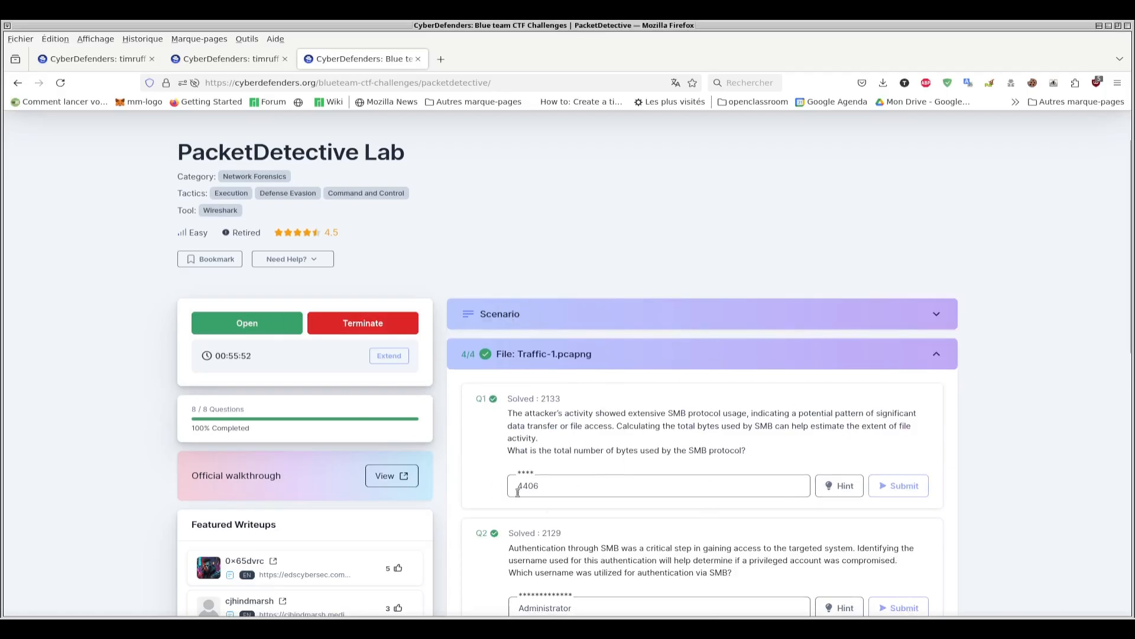
click(248, 324)
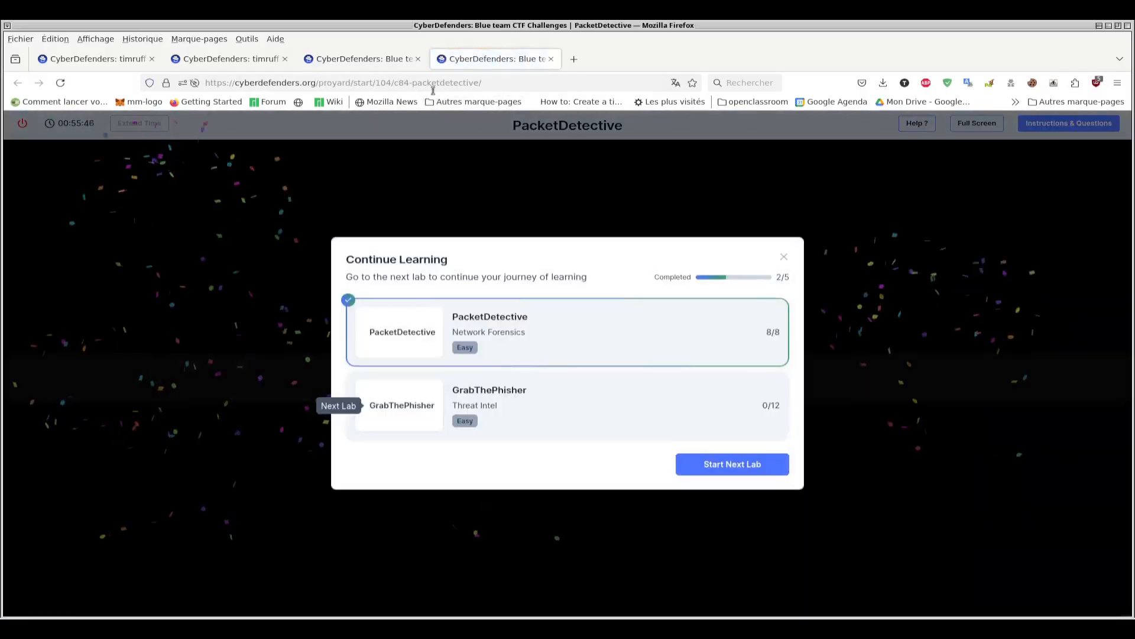
click(363, 59)
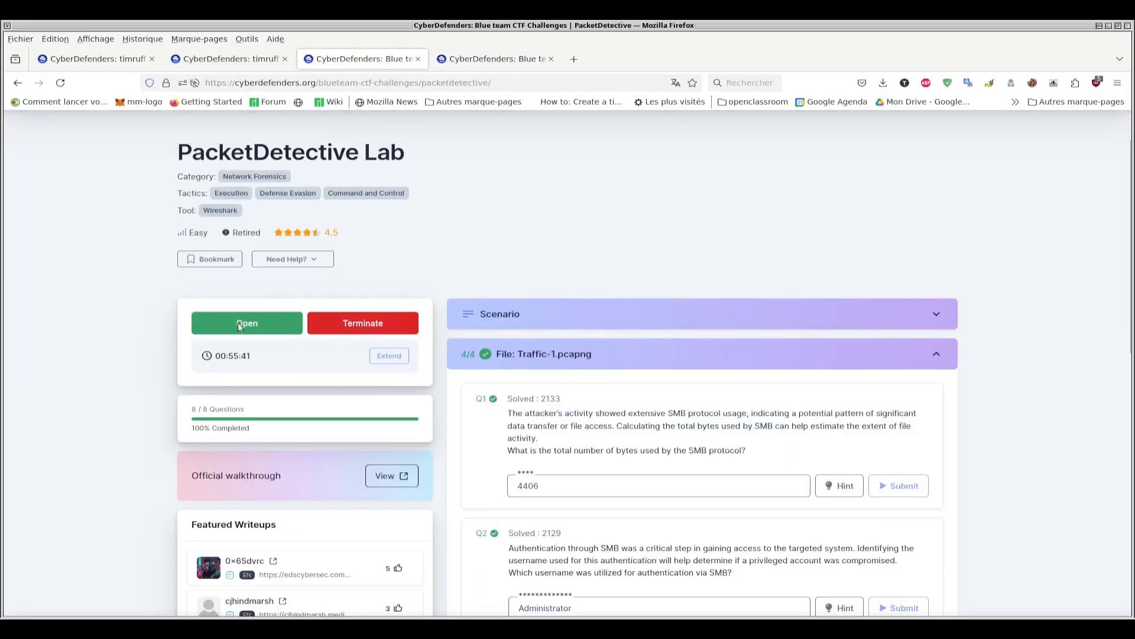
click(494, 59)
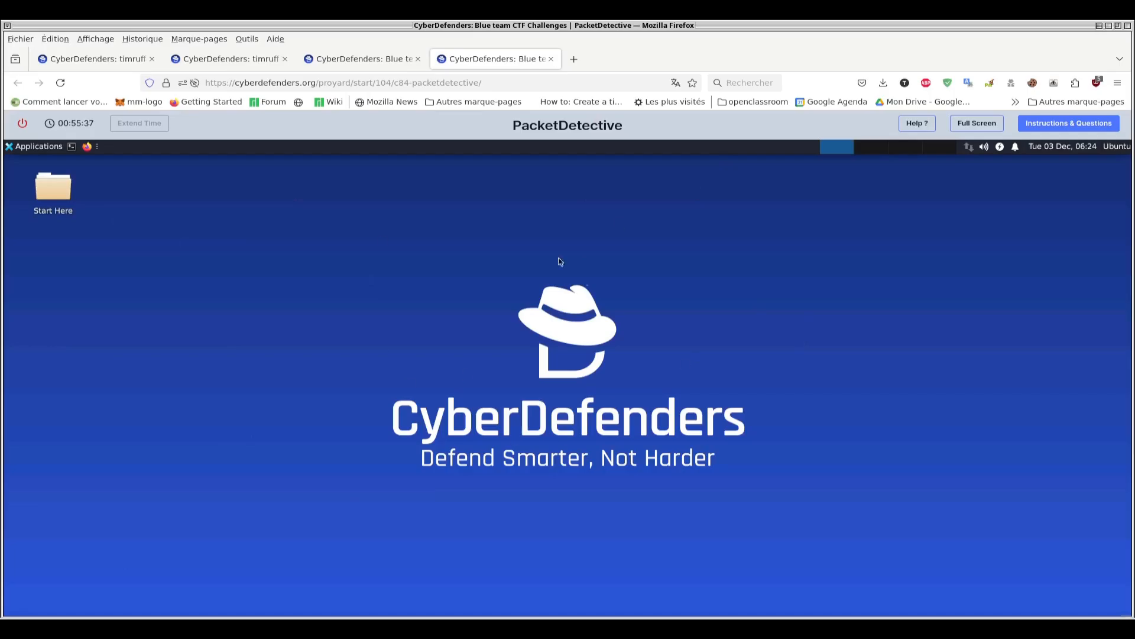
- Look at the capture files in the Artifacts folder inside Start Here, and return to the parent folder
double_click(52, 188)
double_click(138, 247)
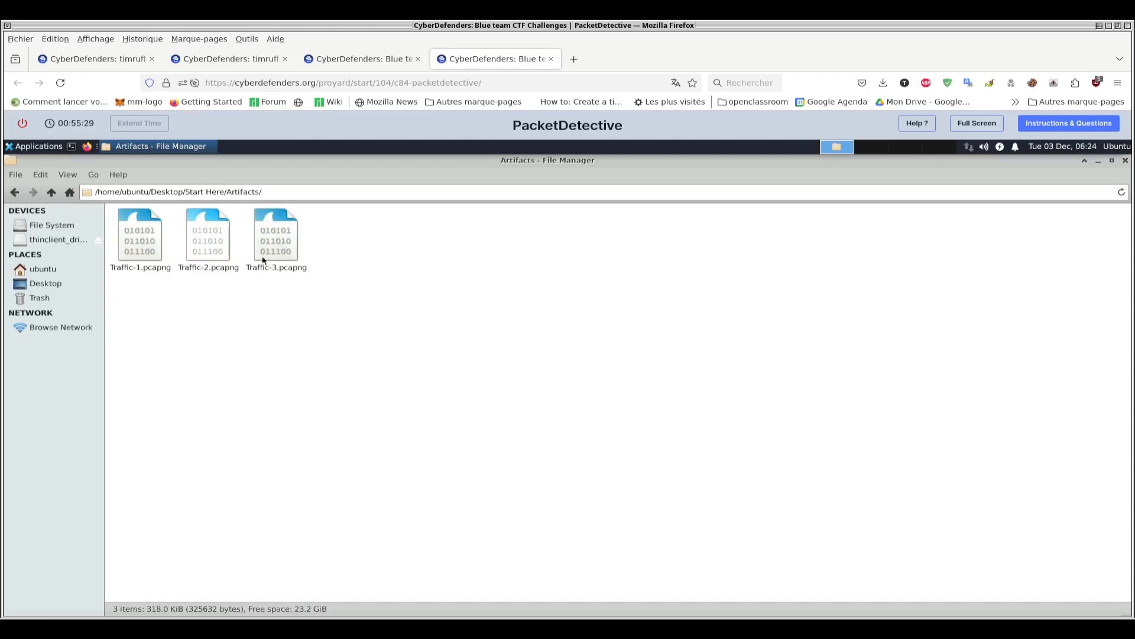
click(15, 192)
- Launch Wireshark from the Tools folder inside Start Here
click(209, 250)
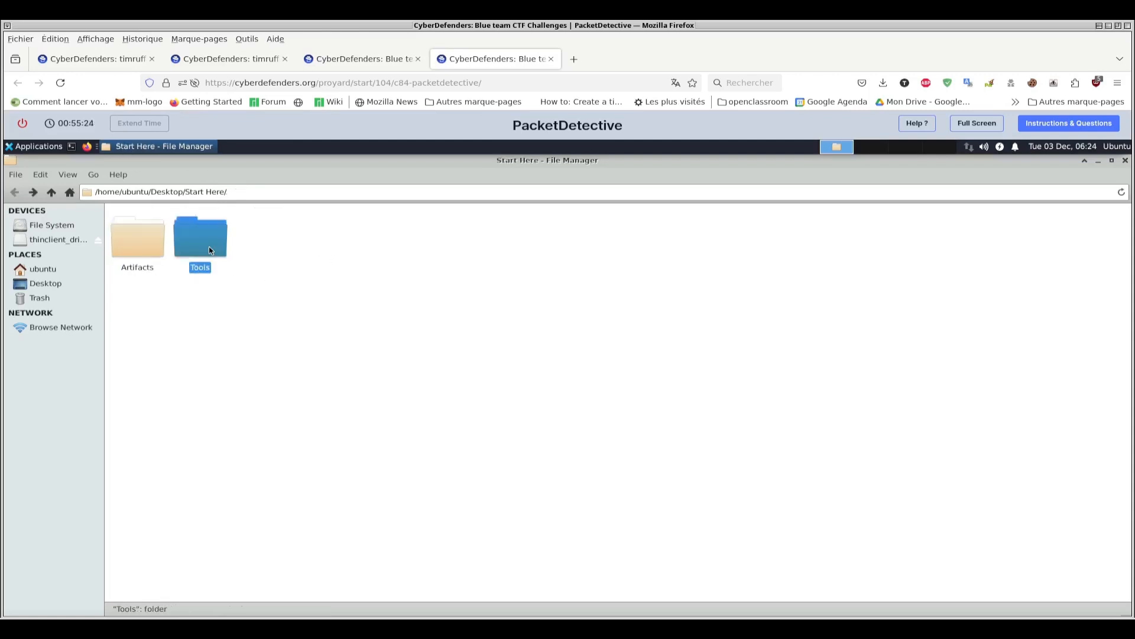
double_click(209, 251)
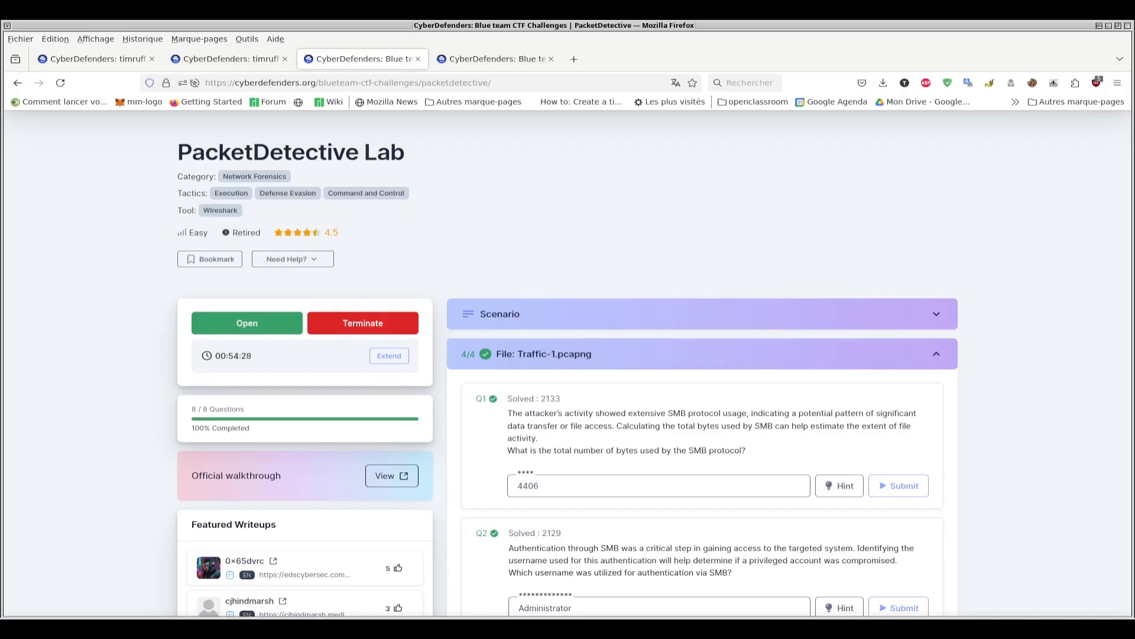
key(ctrl+Tab)
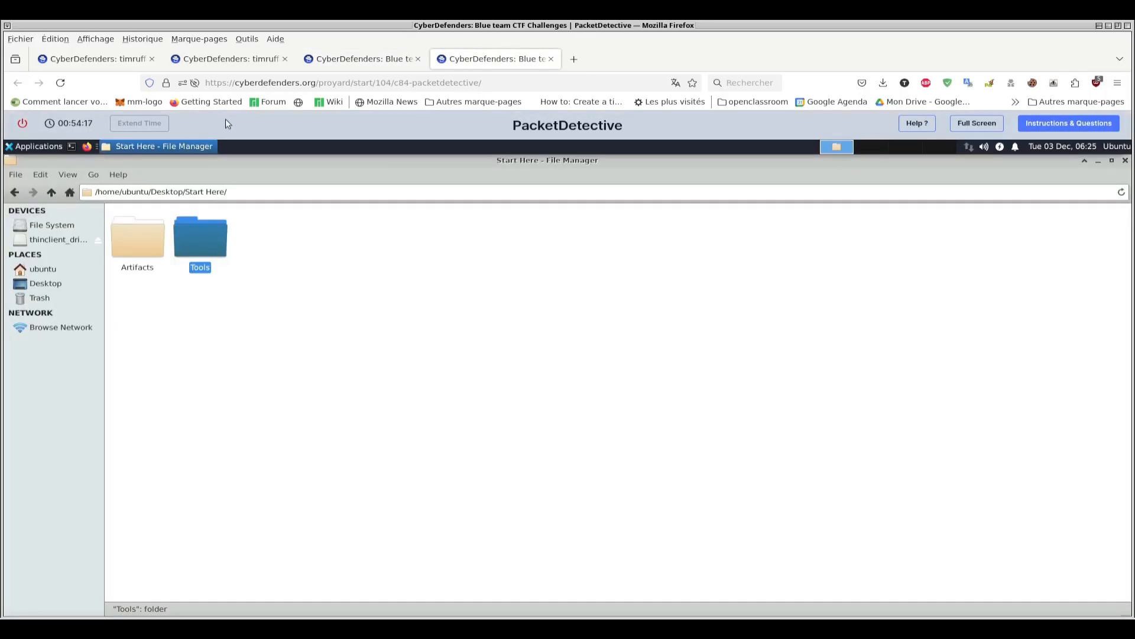
double_click(200, 237)
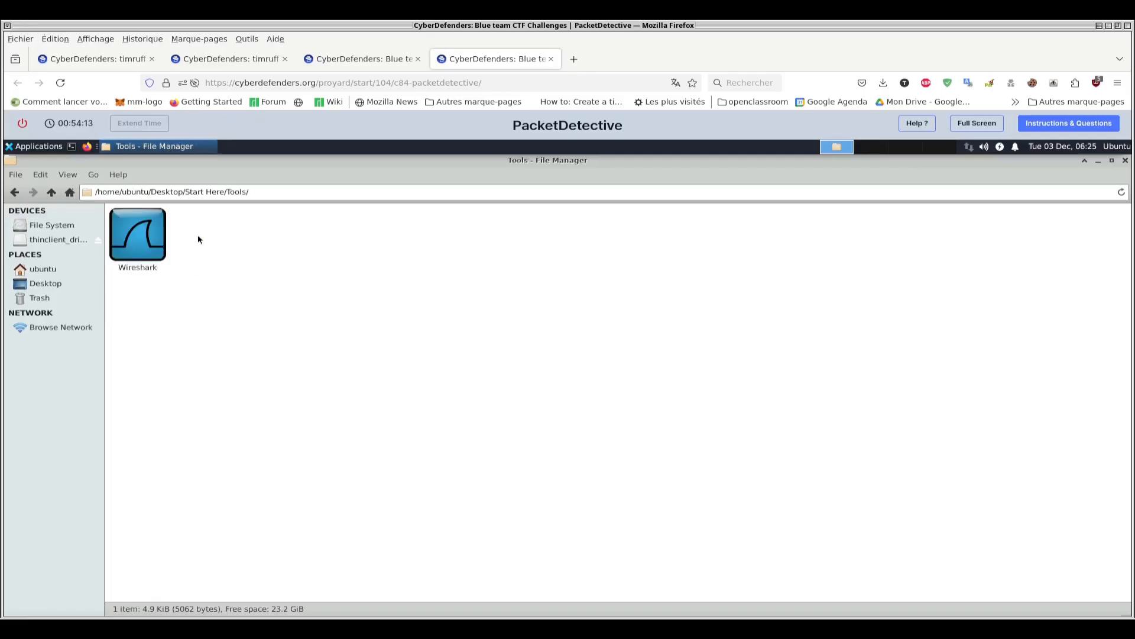
click(160, 242)
double_click(160, 240)
- Open the capture file Traffic-1.pcapng from Desktop/Start Here/Artifacts in Wireshark
click(15, 173)
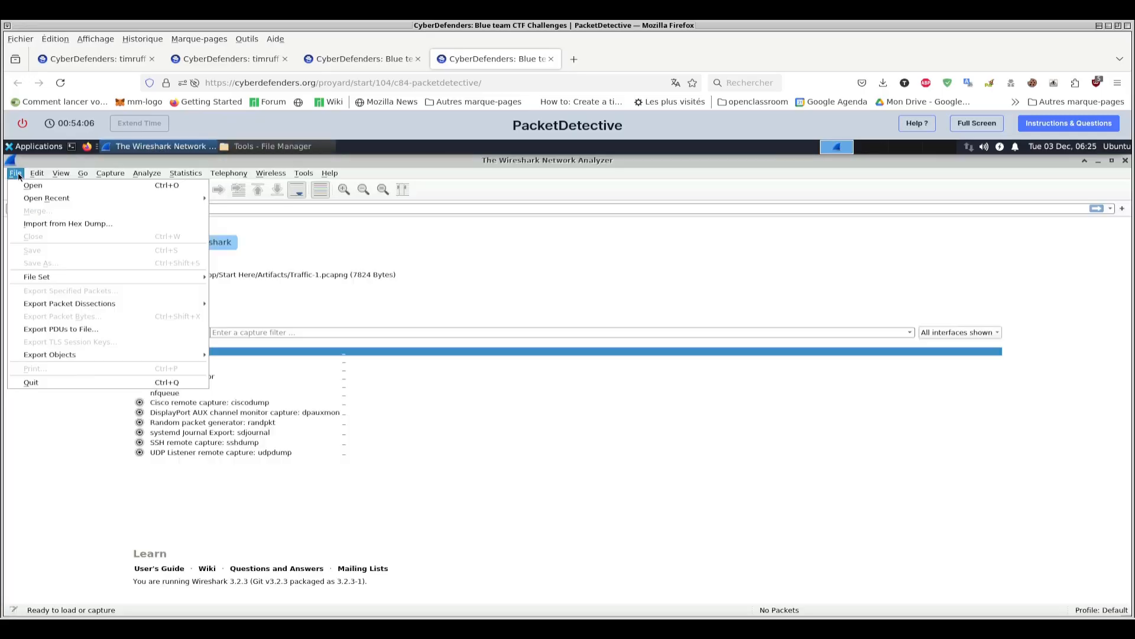
click(33, 185)
click(414, 294)
double_click(463, 288)
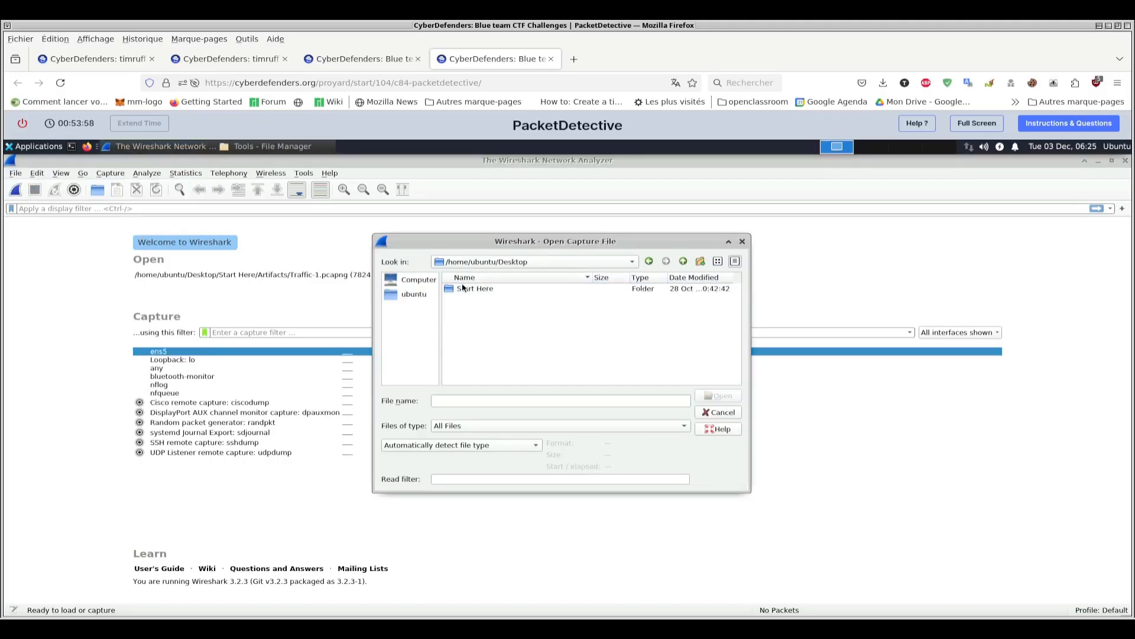
double_click(468, 289)
double_click(482, 289)
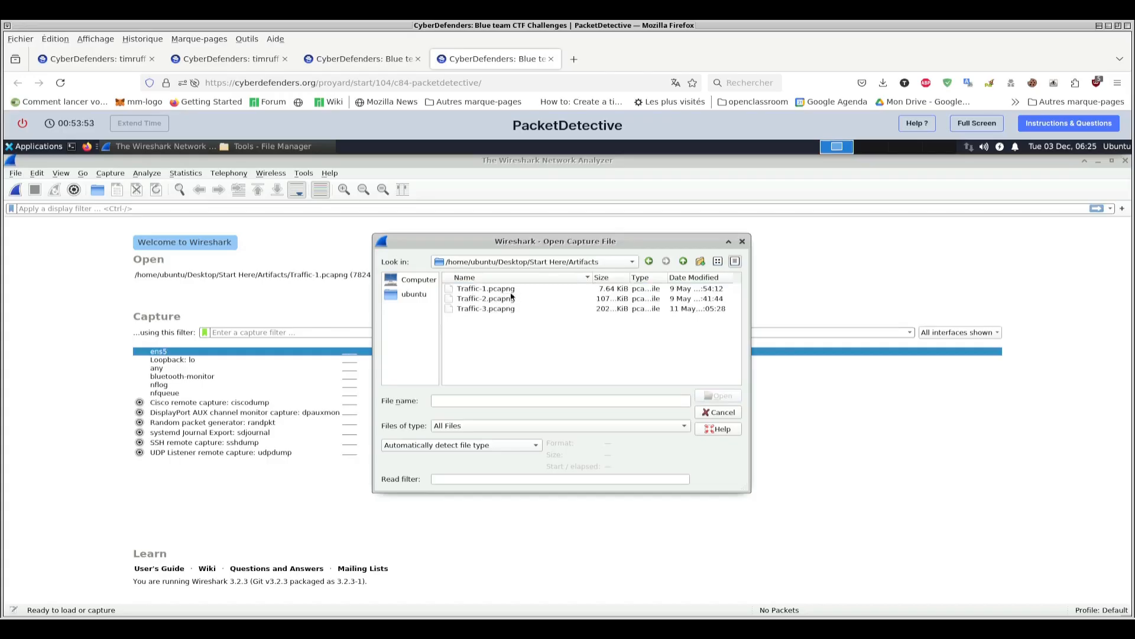
double_click(496, 289)
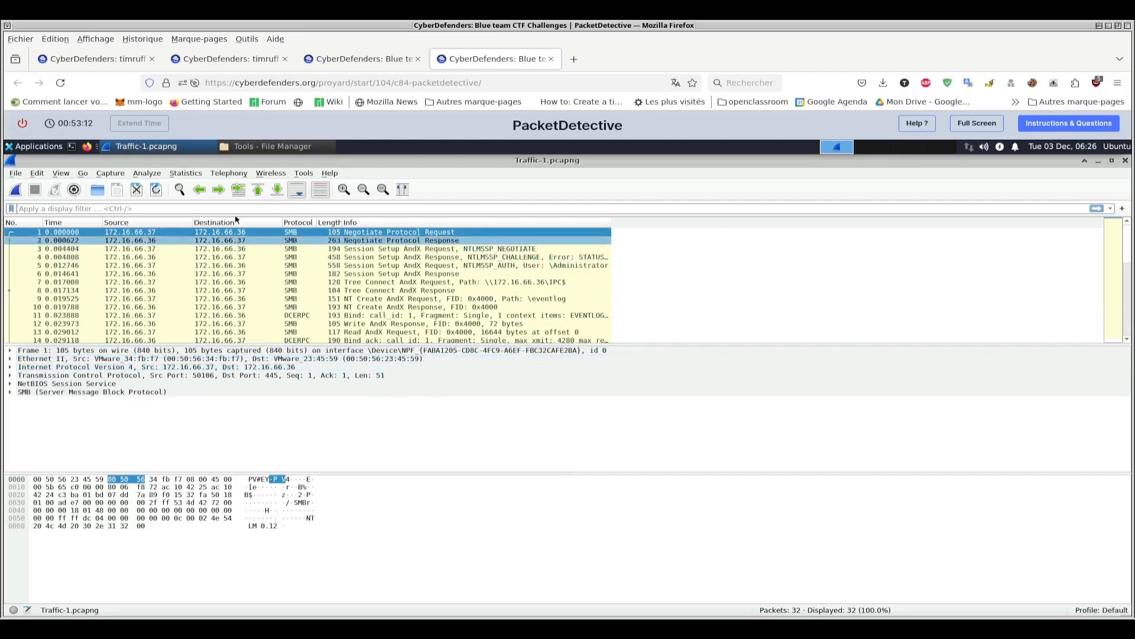
- Show the Protocol Hierarchy statistics for Traffic-1.pcapng and select the SMB (Server Message Block Protocol) row to read its bytes
click(186, 172)
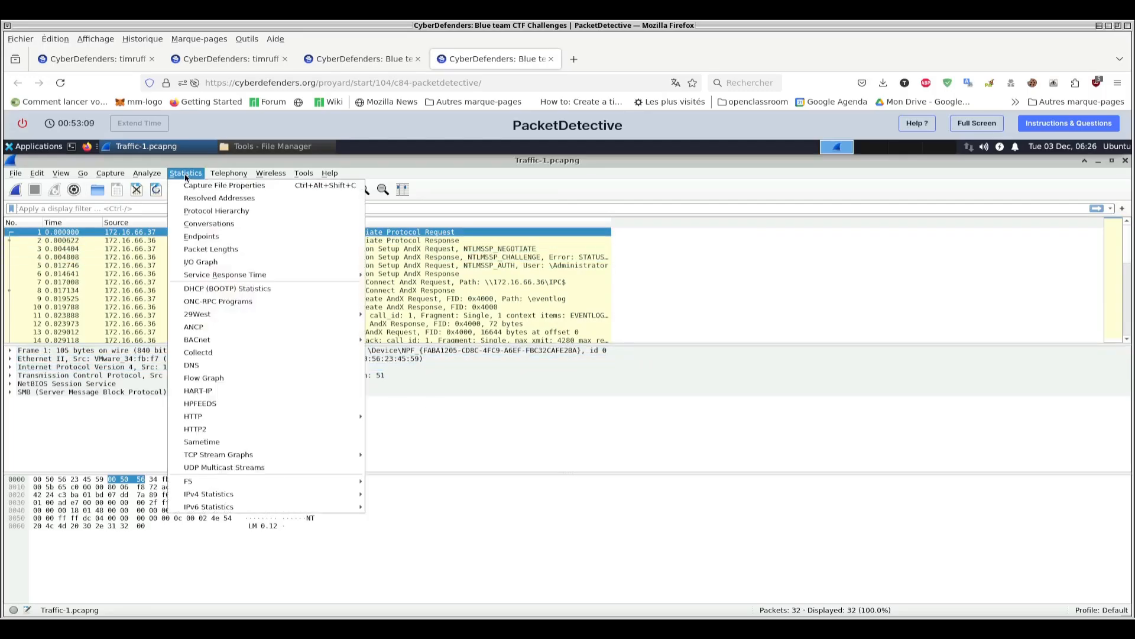
click(216, 212)
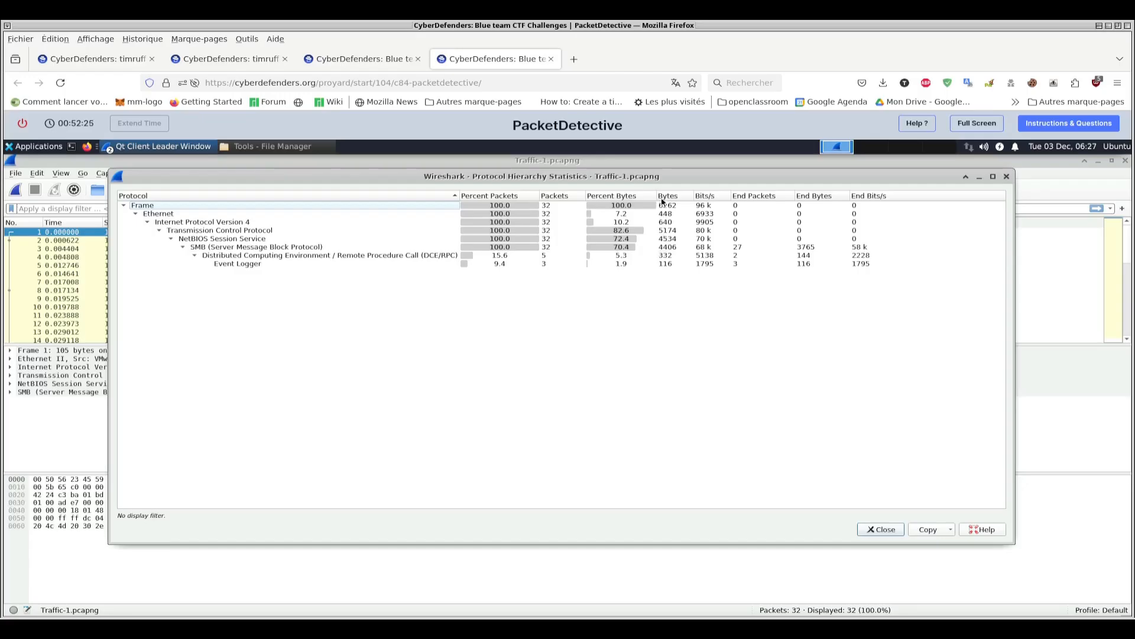
click(194, 248)
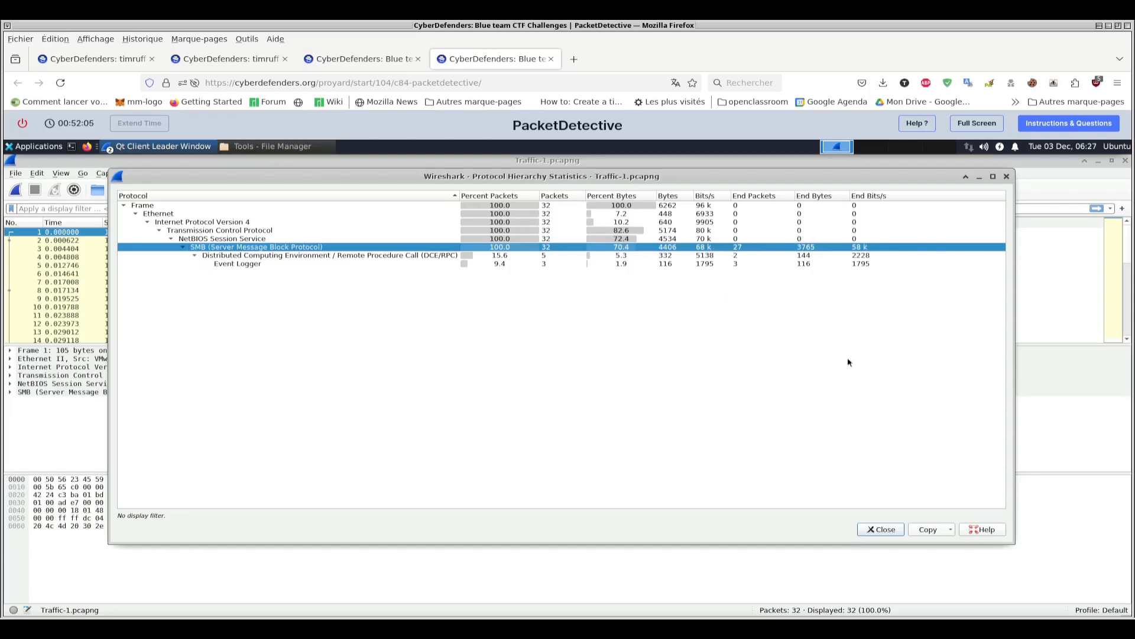
- Review question 2 on the lab page, and search the Wireshark packet list for the string "user"
key(ctrl+Page_Up)
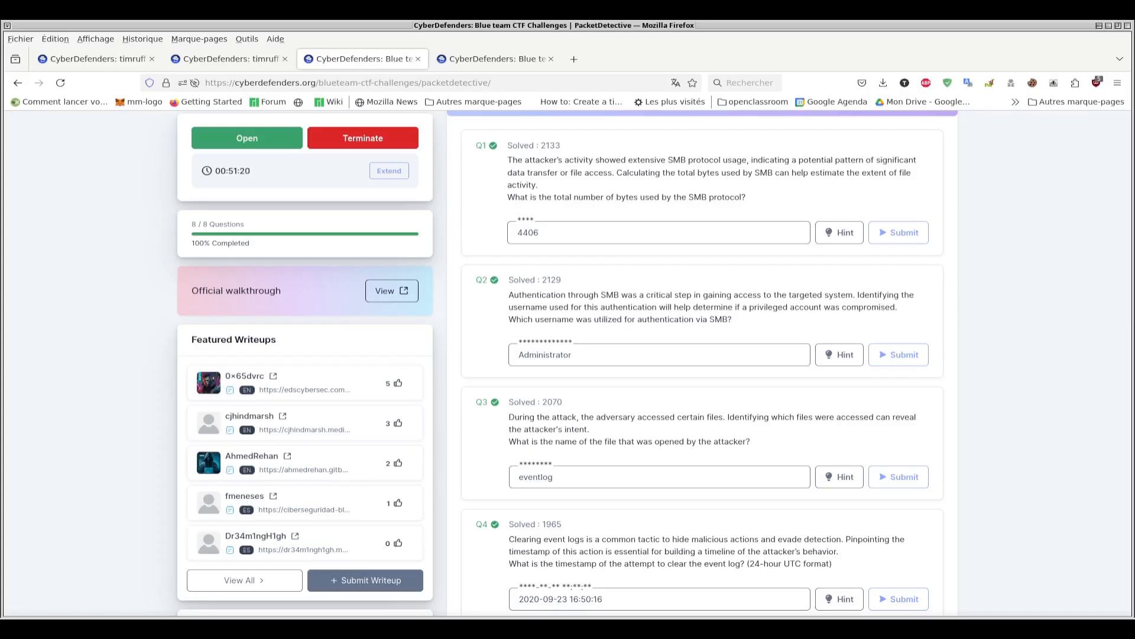
click(459, 59)
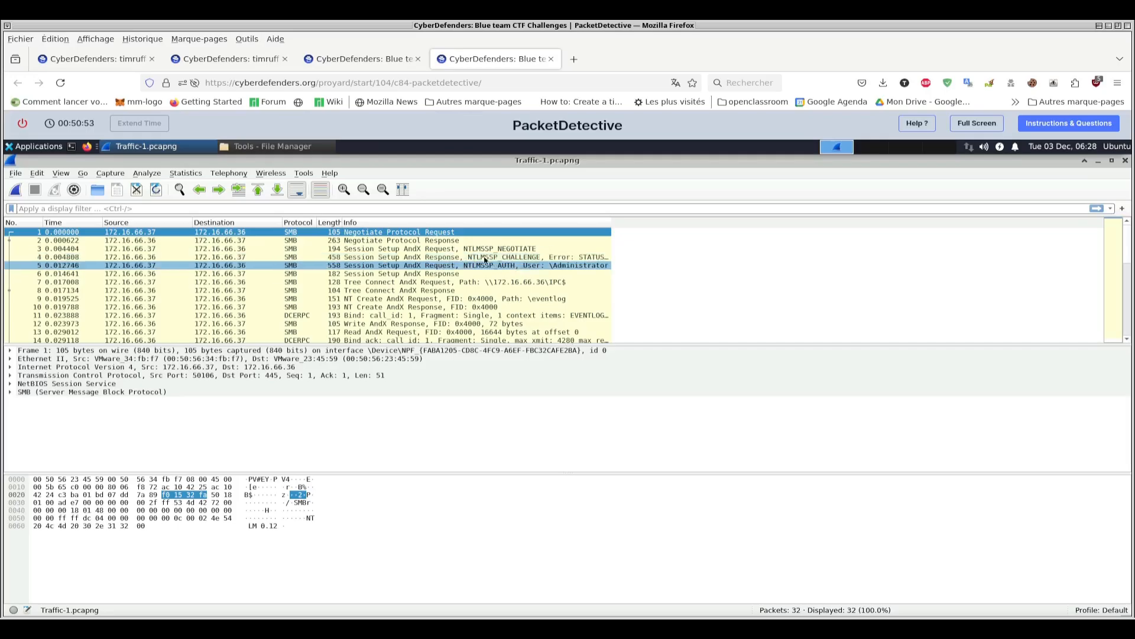
click(179, 189)
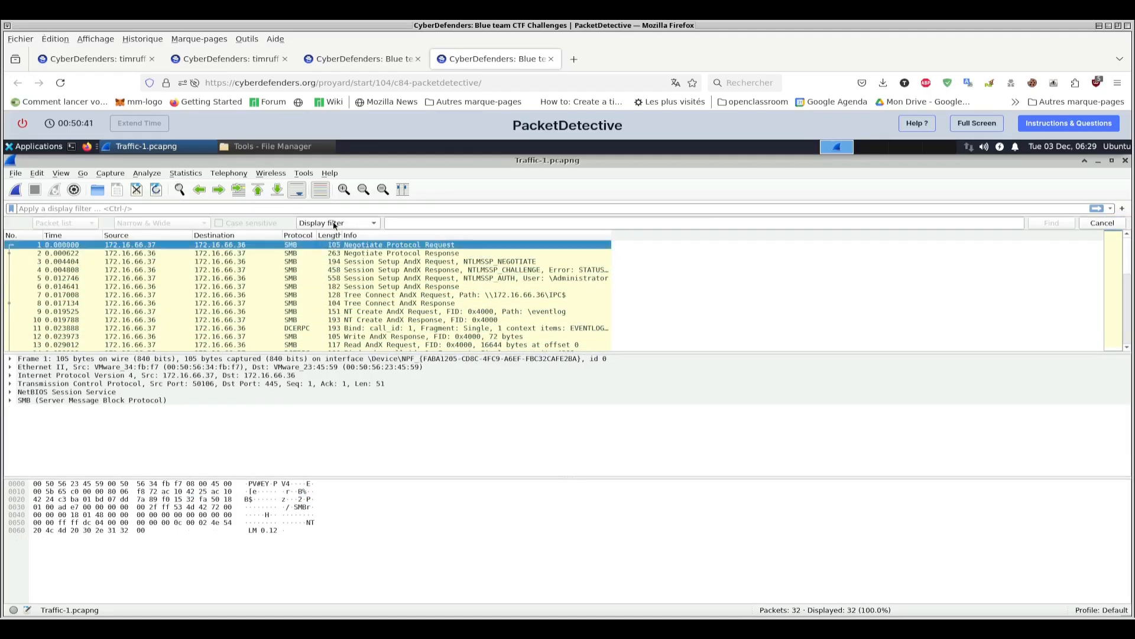
click(349, 224)
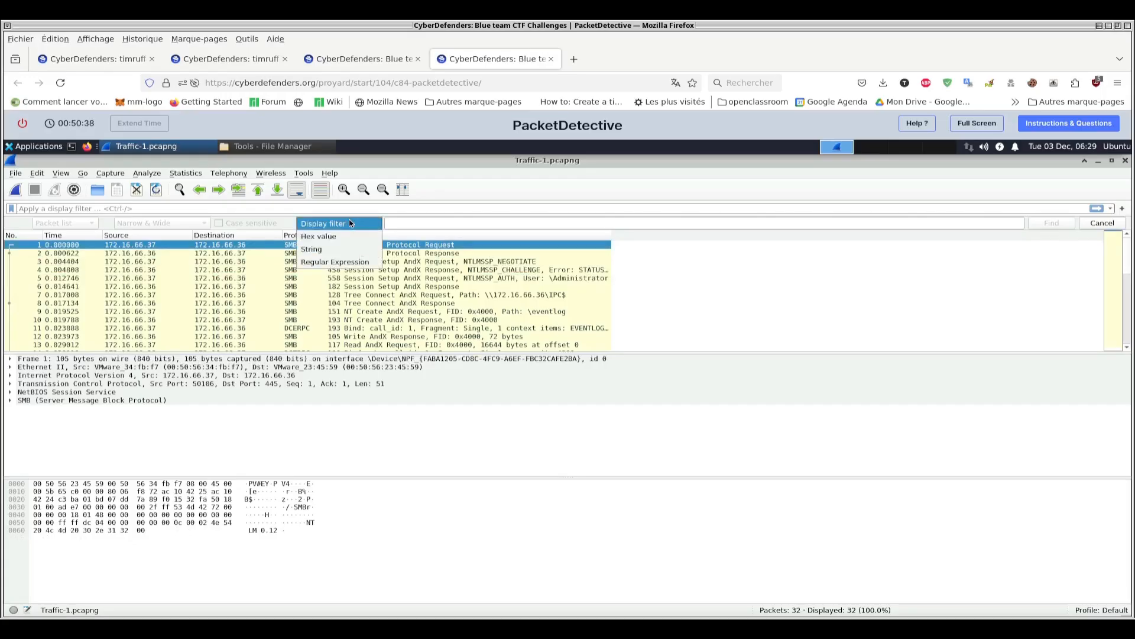
click(336, 249)
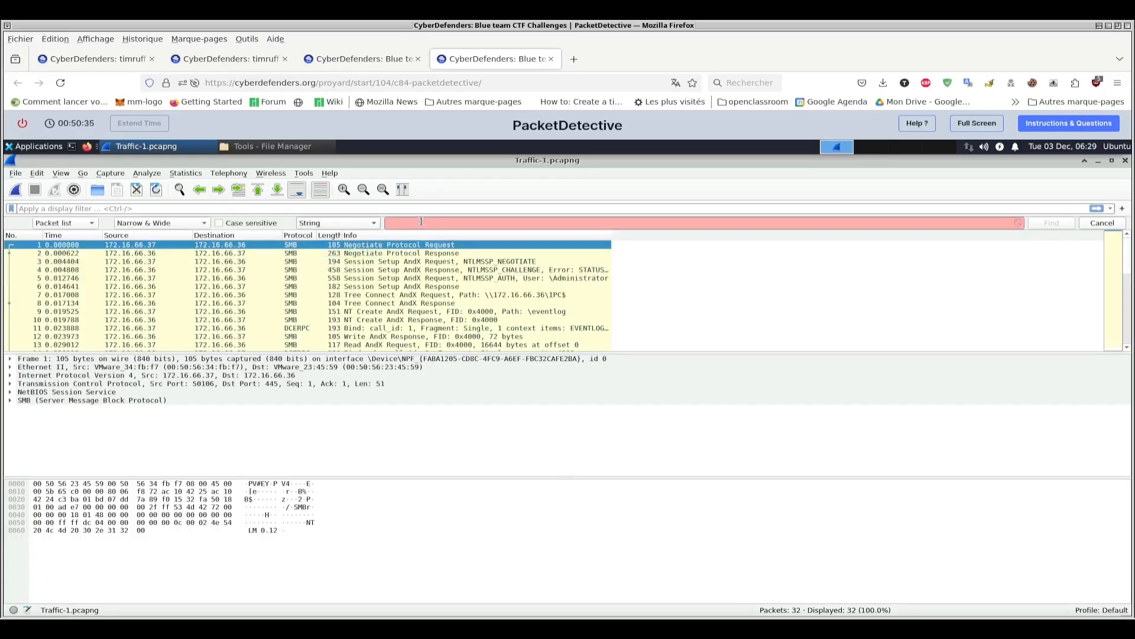
text(user)
key(Return)
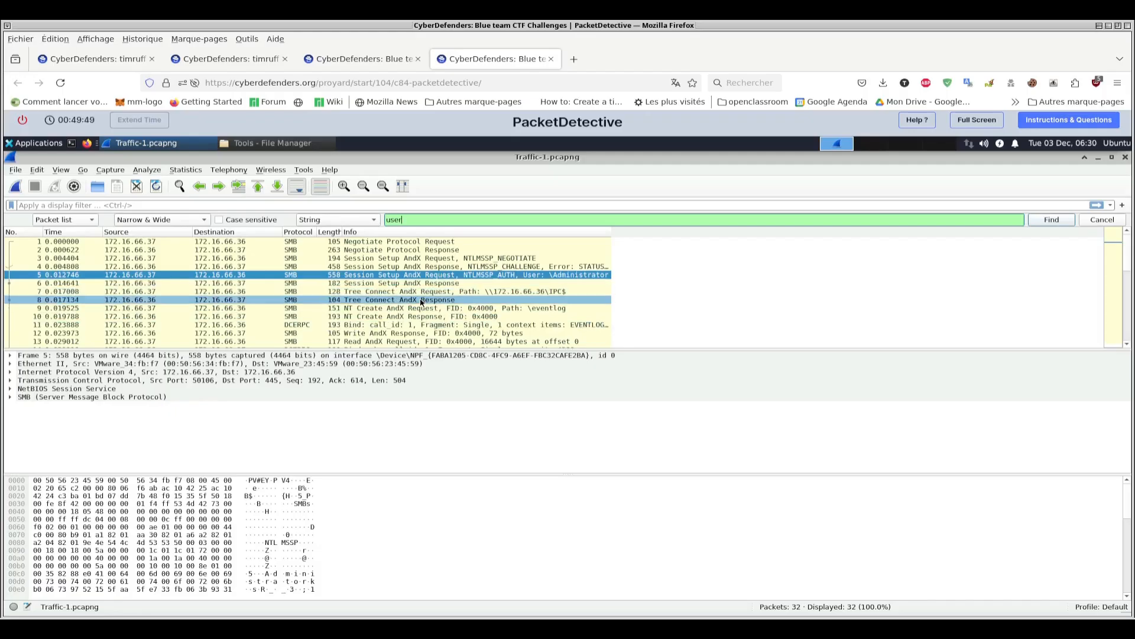
- Read question 3 about the opened file, and inspect the NT Create AndX Request packet with the path \eventlog
key(ctrl+Page_Up)
scroll(722, 287, down, 2)
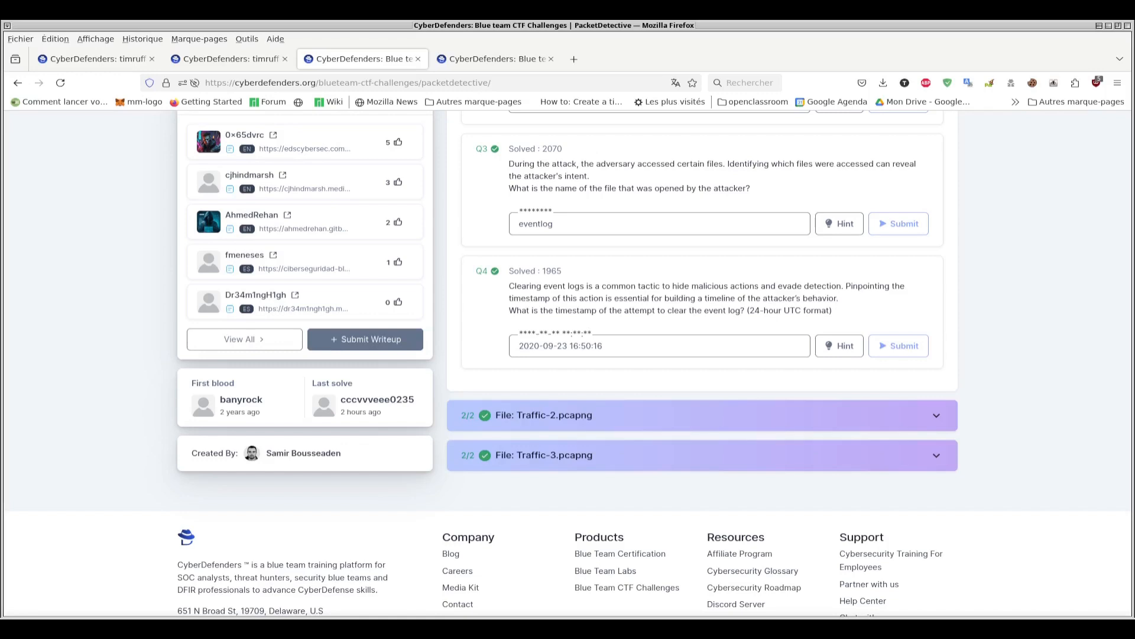
click(496, 59)
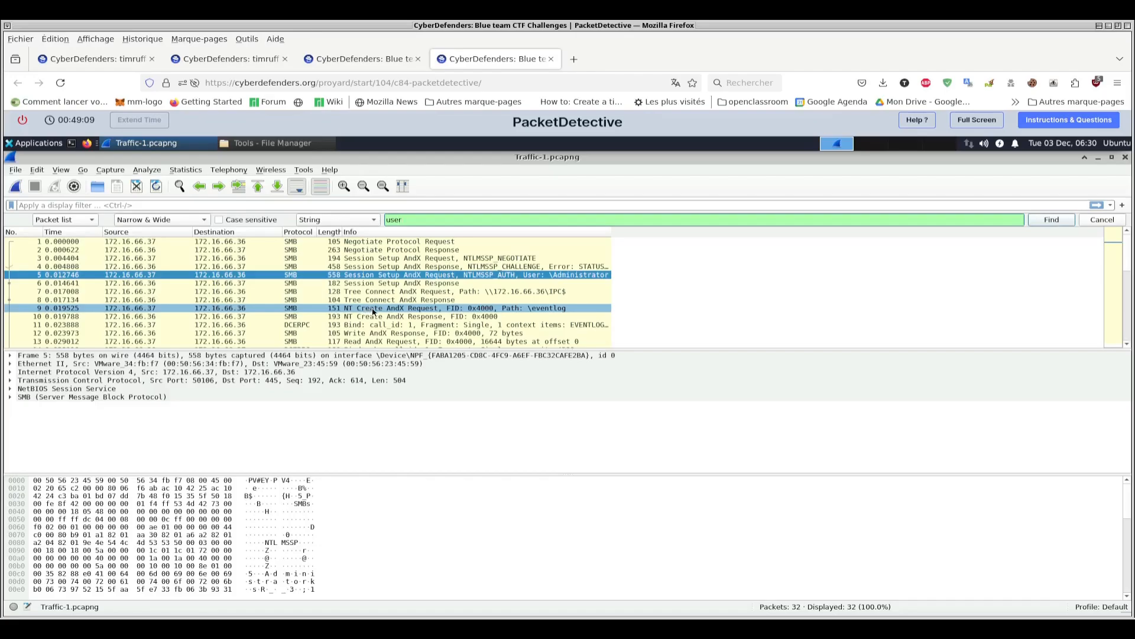
click(435, 310)
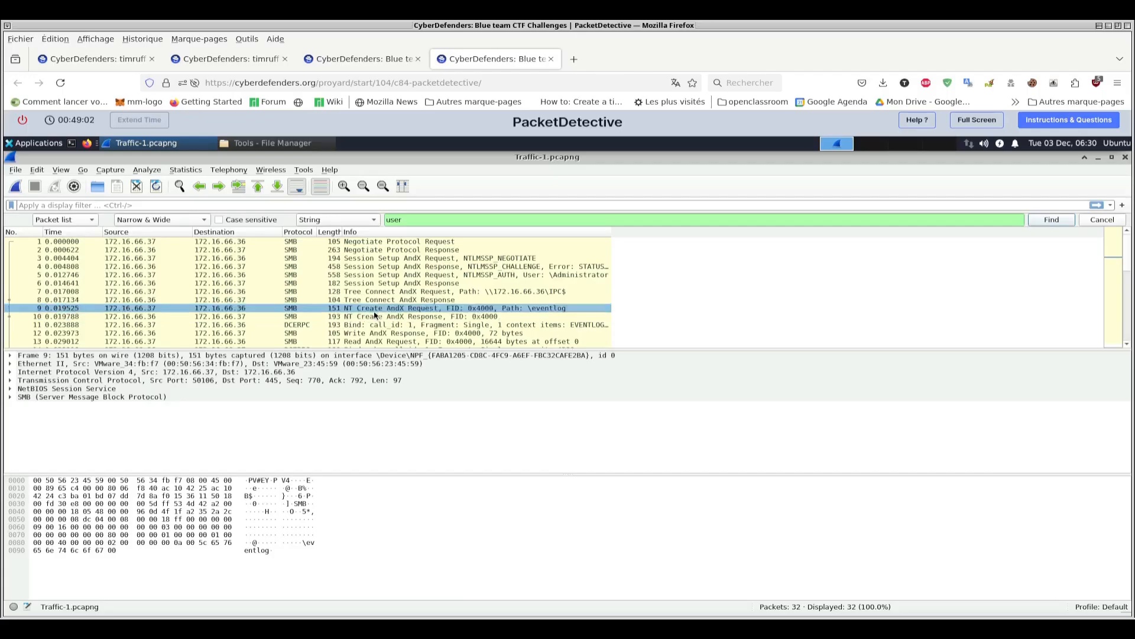
scroll(423, 298, down, 2)
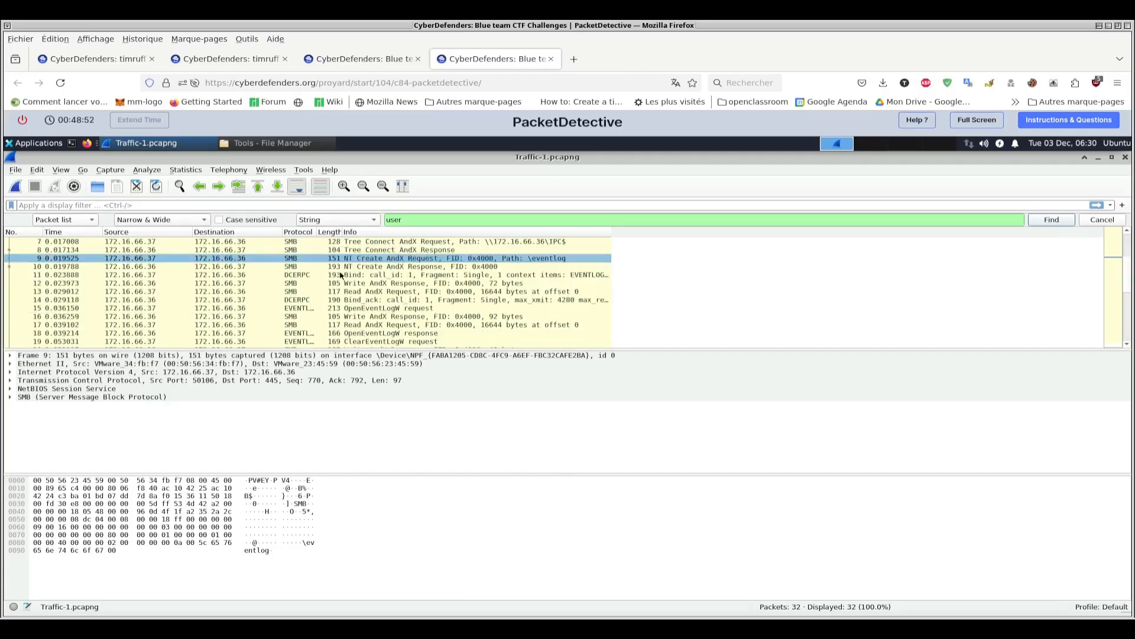
- List the exportable SMB objects of the capture and select the \eventlog entry
click(14, 171)
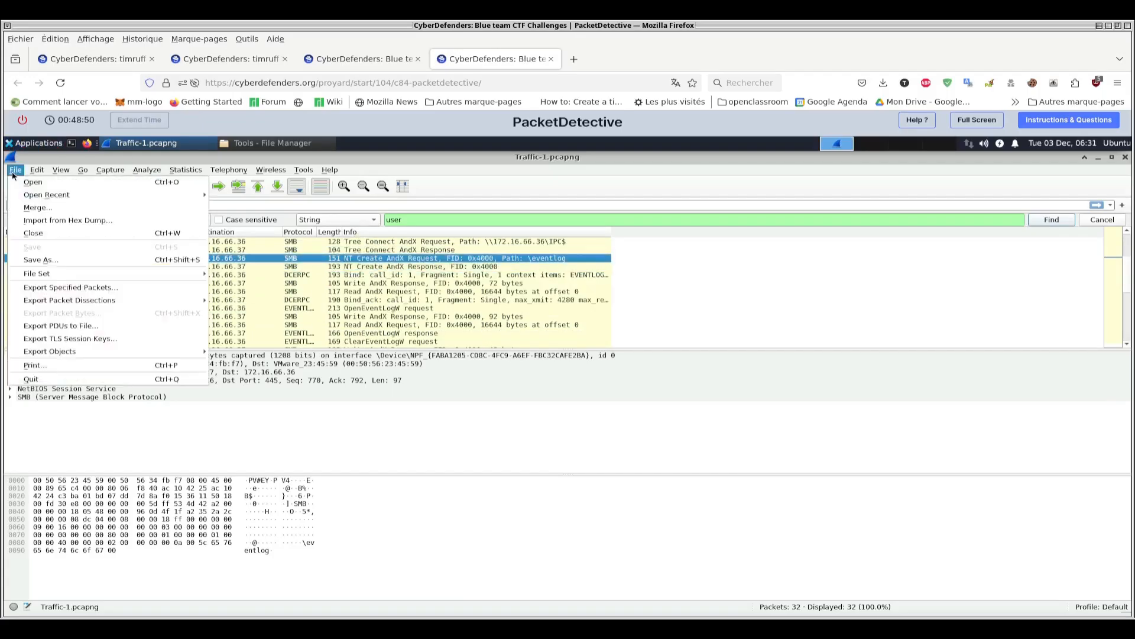
mouse_move(101, 351)
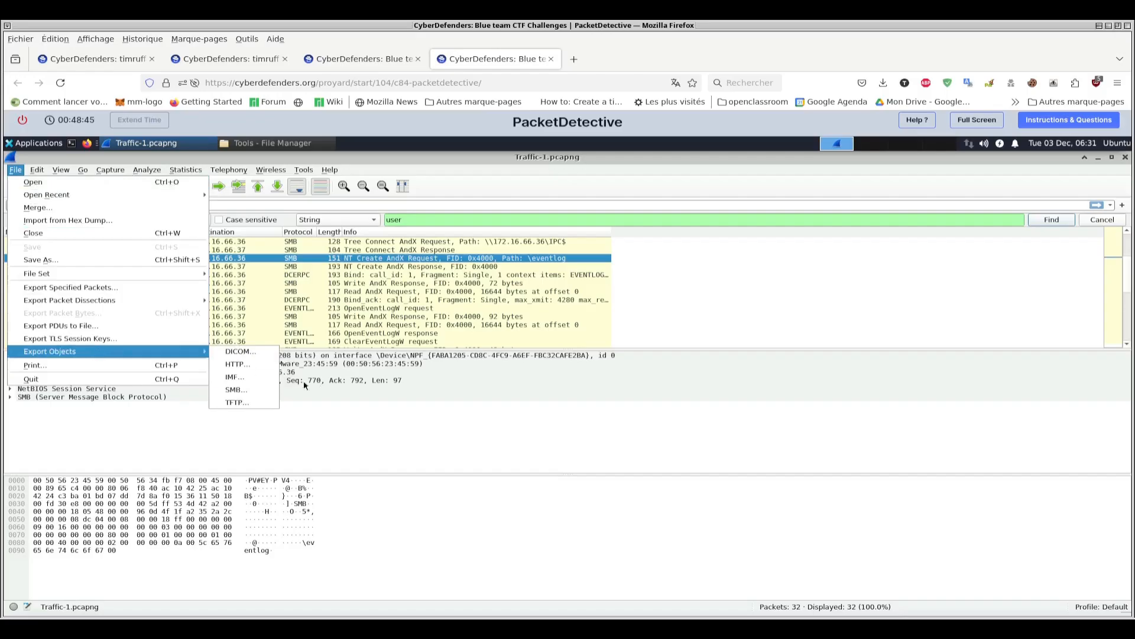
click(236, 390)
click(638, 239)
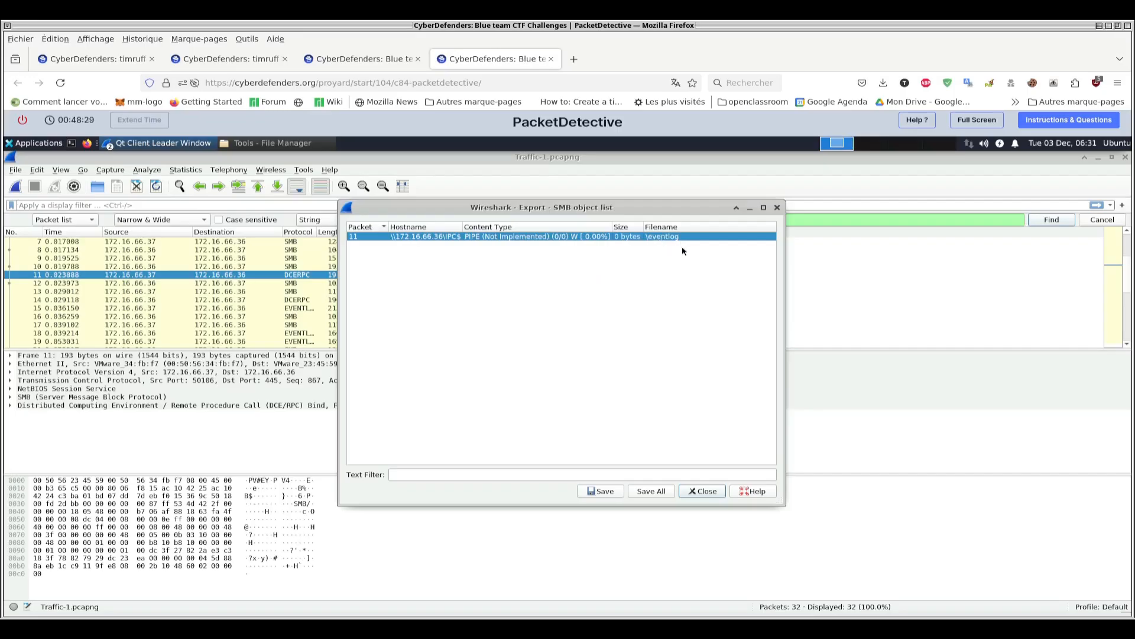
- Check question 4 about the log-clearing timestamp, and set Wireshark's time display format to UTC Date and Time of Day
key(ctrl+Page_Up)
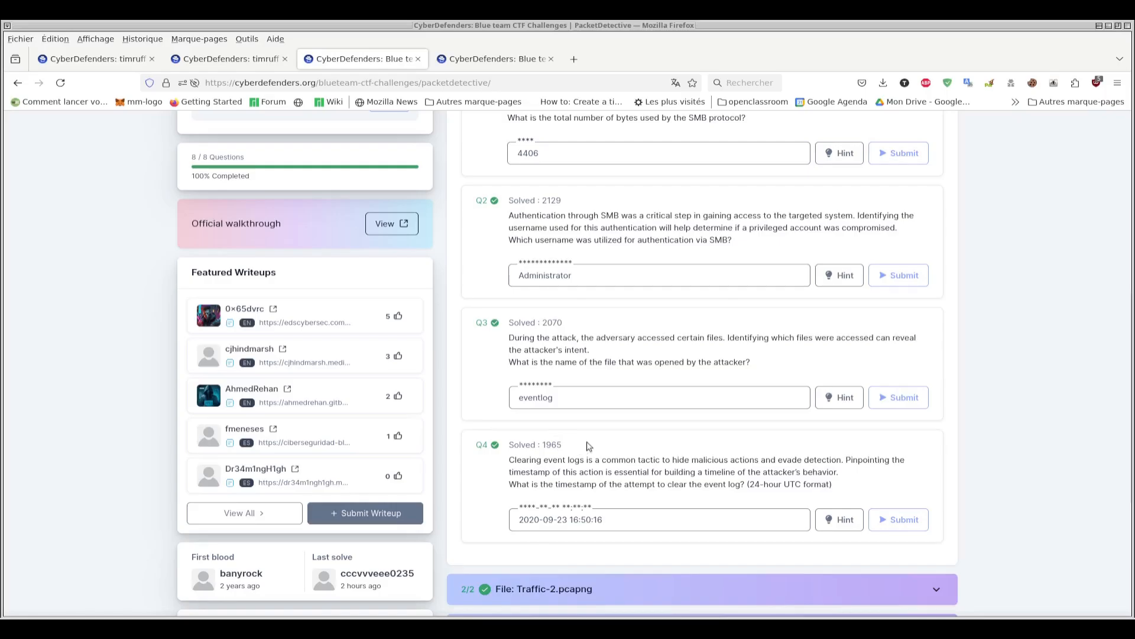
key(ctrl+Tab)
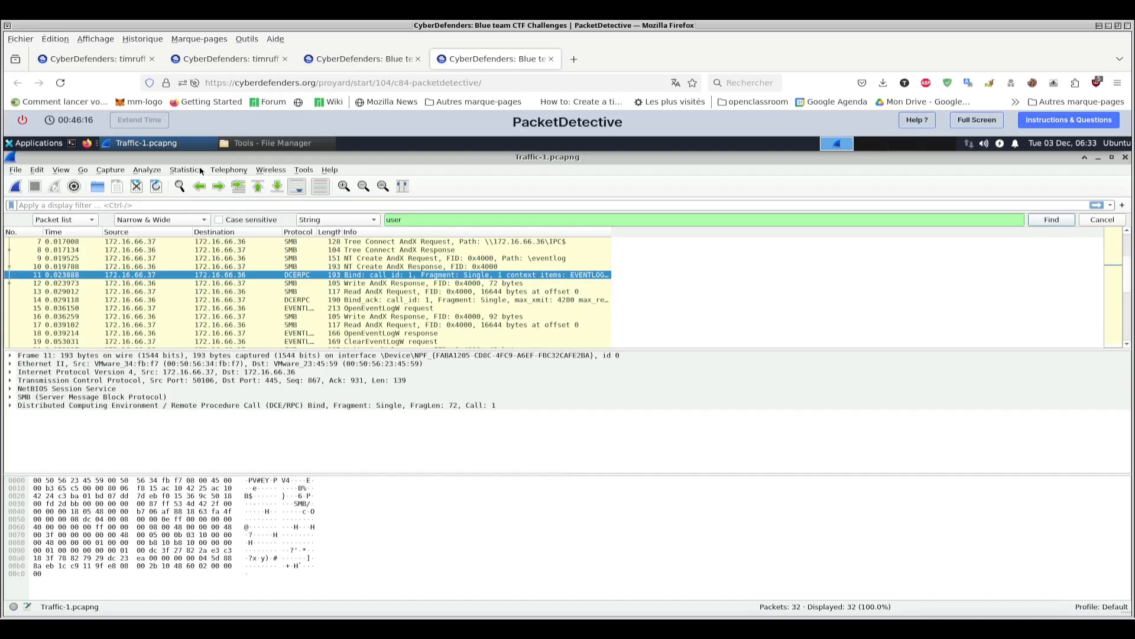
click(62, 170)
mouse_move(102, 287)
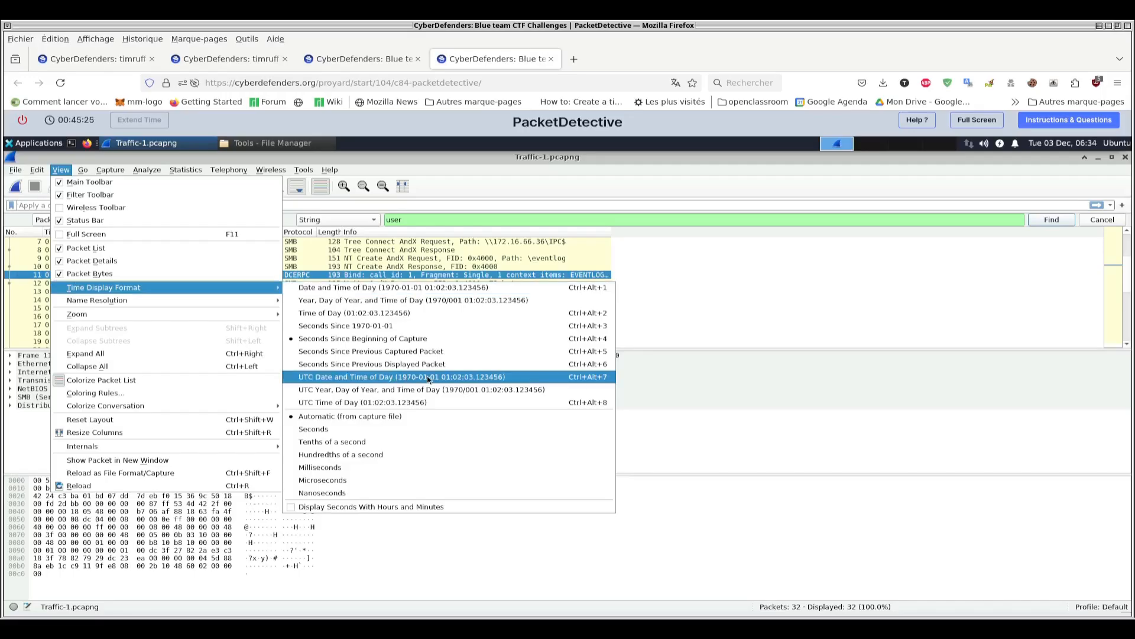
click(470, 380)
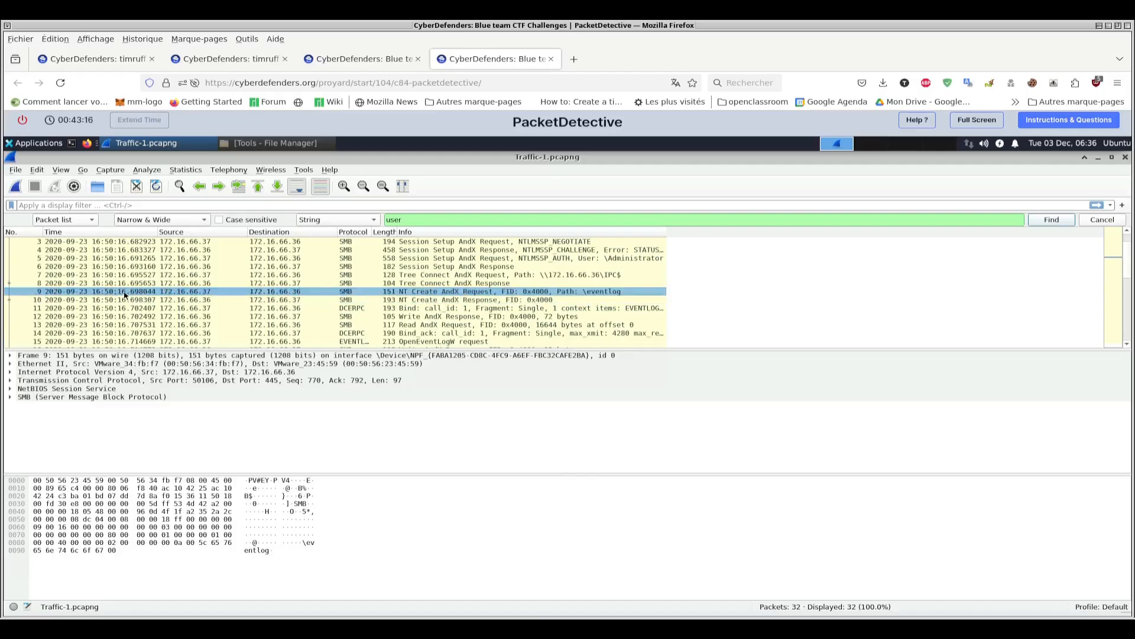
- Expand the Traffic-2.pcapng questions, review question 5 on the named pipe service, and return to the lab machine
key(ctrl+Page_Up)
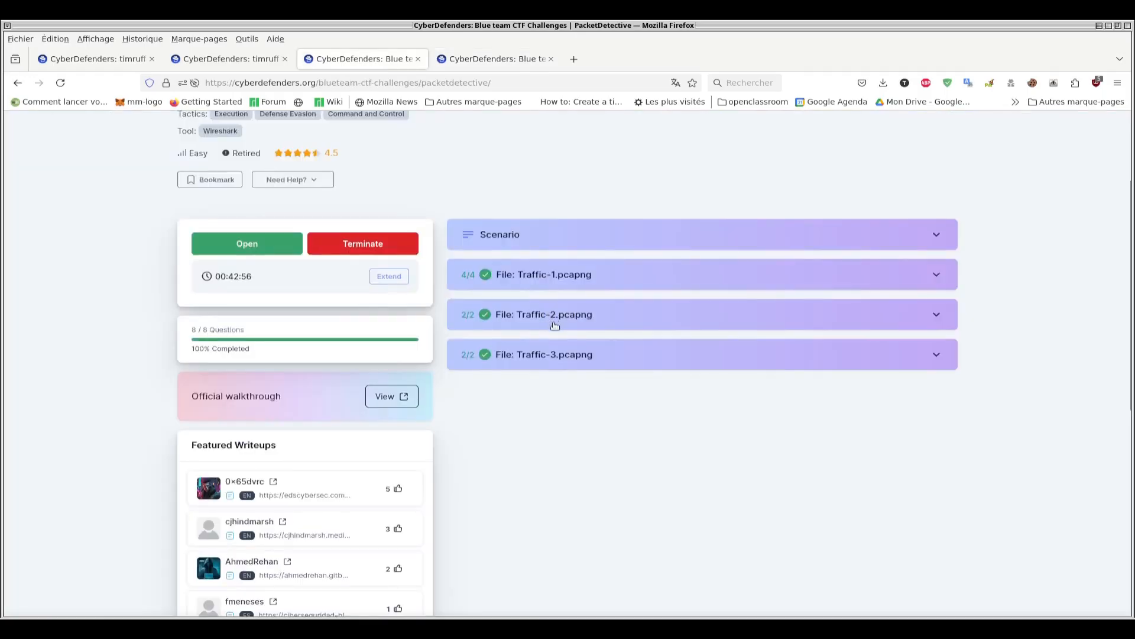
click(556, 322)
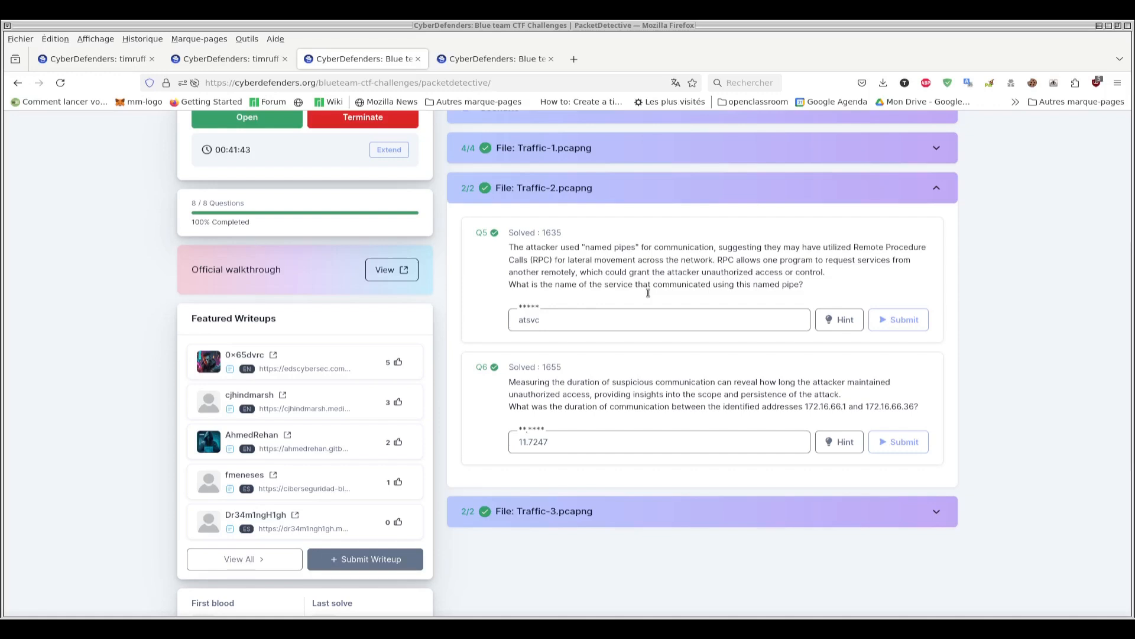
drag(780, 285, 804, 285)
key(ctrl+Tab)
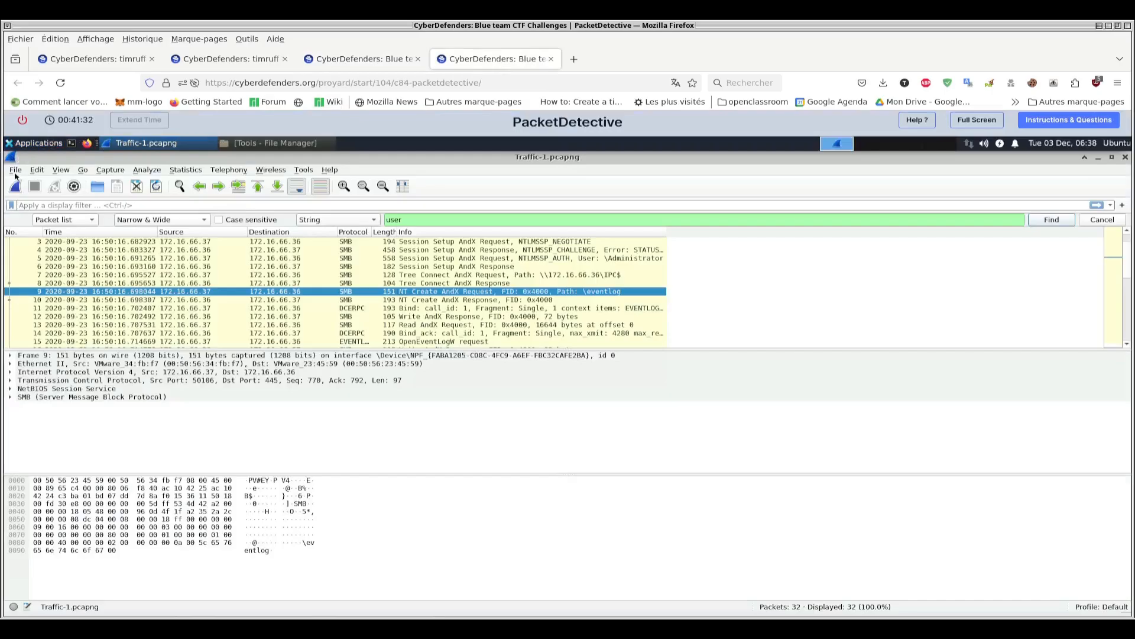
- Open the Traffic-2.pcapng capture from the Artifacts folder
click(15, 169)
click(34, 183)
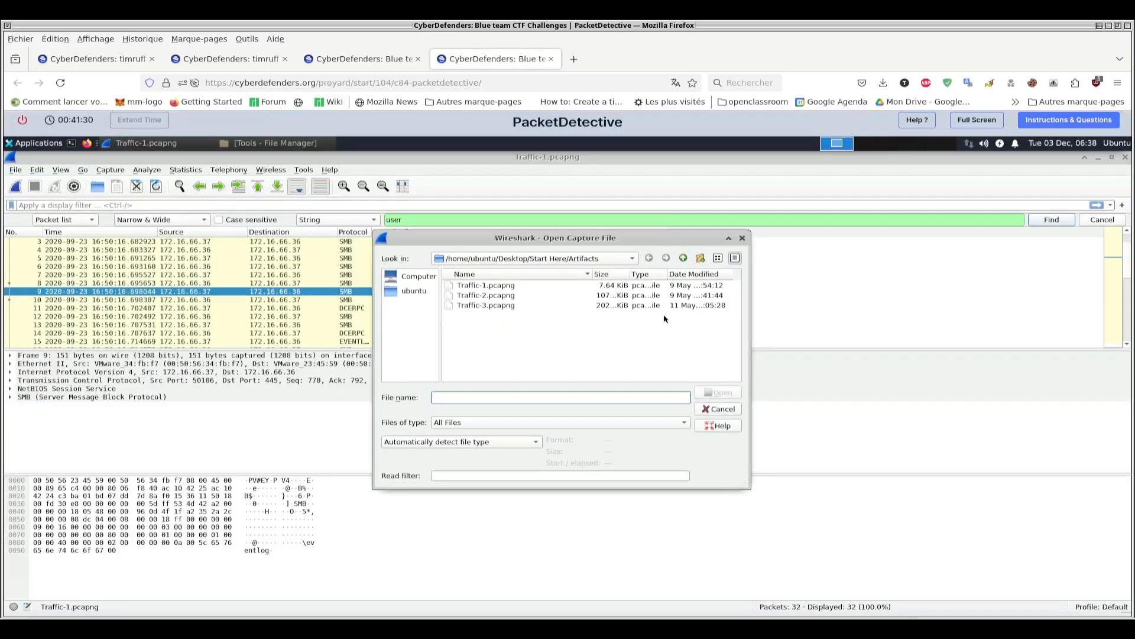
double_click(486, 296)
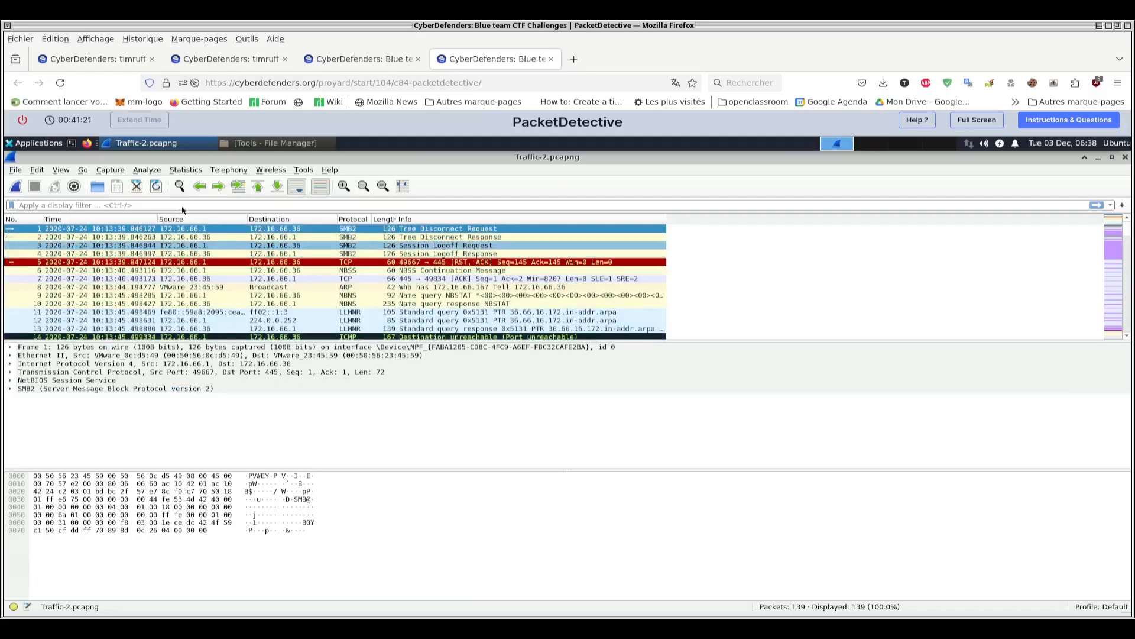
- Search the packet list of Traffic-2.pcapng for the string "pipe"
click(181, 186)
click(355, 220)
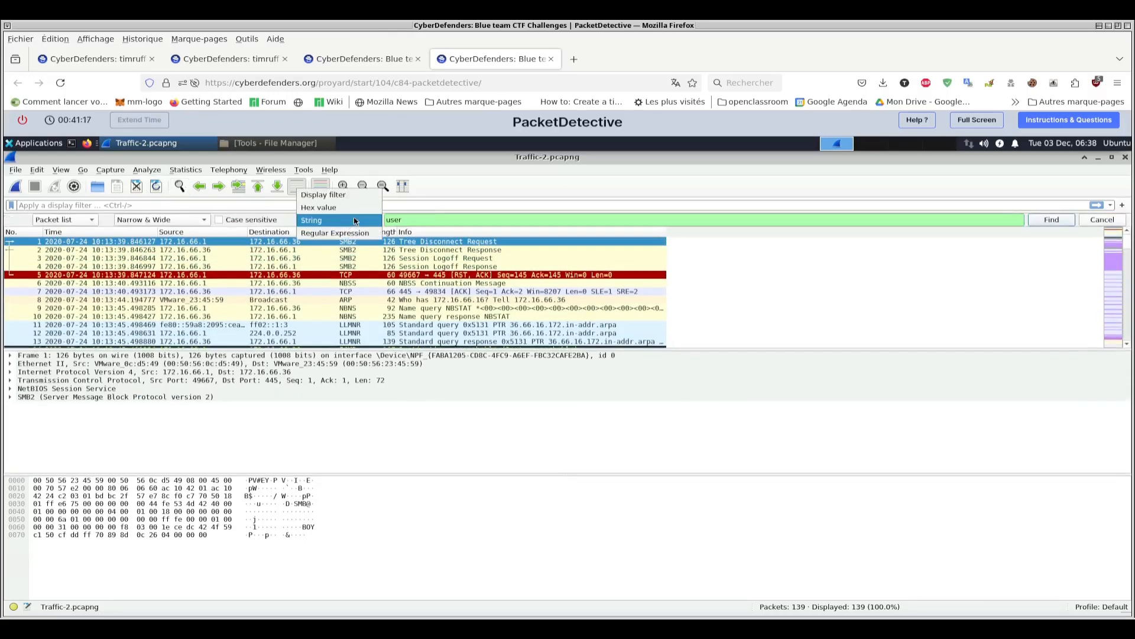
click(355, 220)
text(pipe)
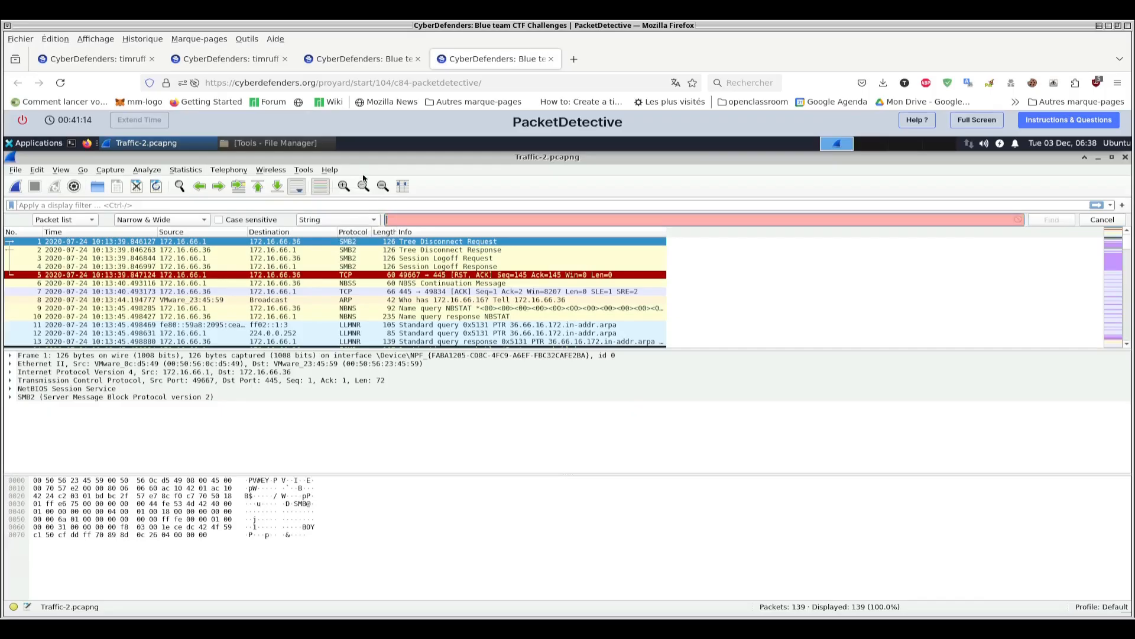
key(Return)
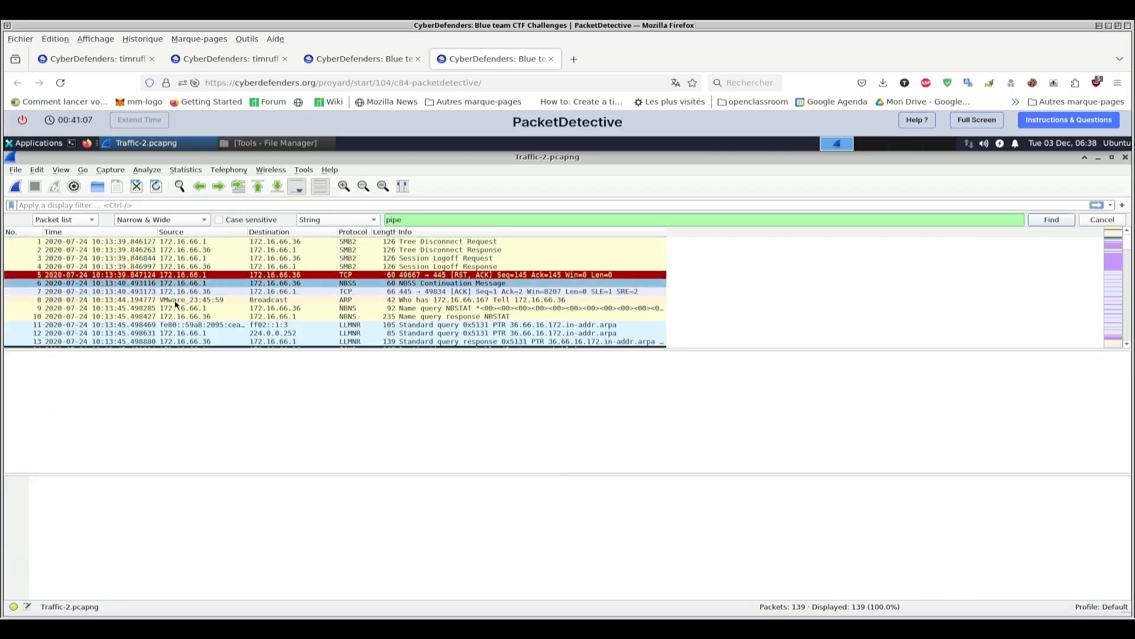
- Switch the search scope to packet details and find the string "pipe" again
click(145, 258)
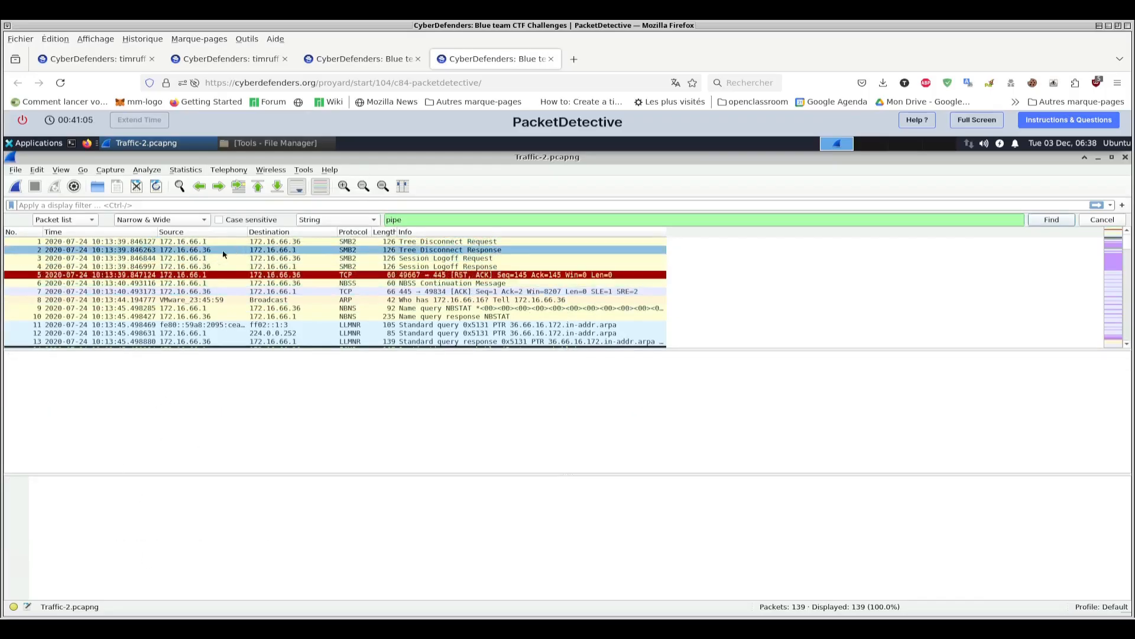
click(85, 220)
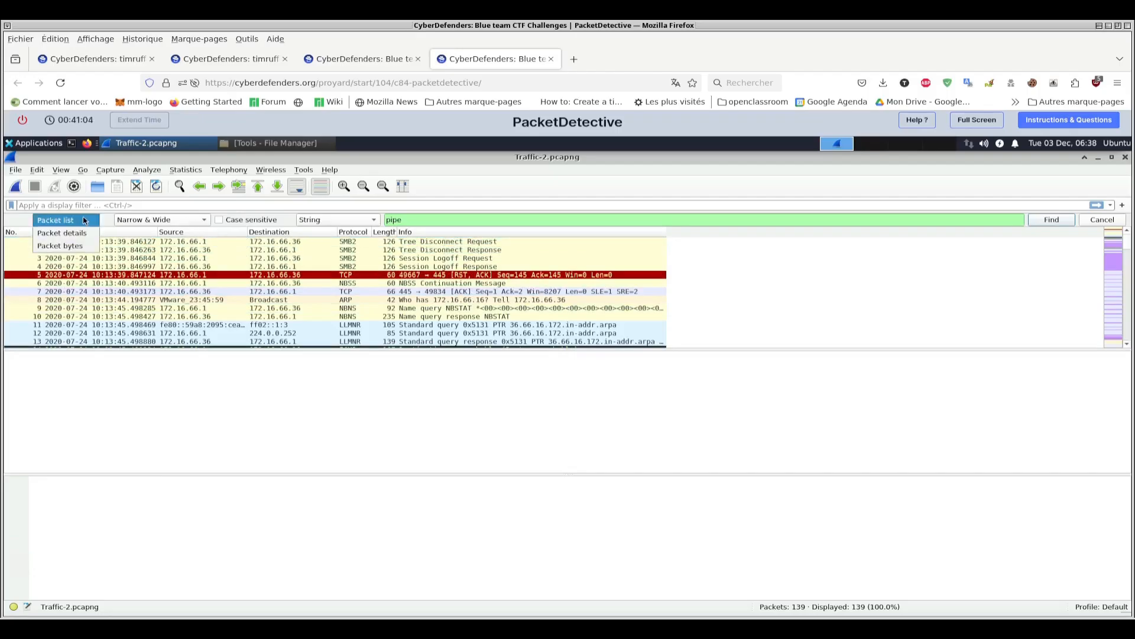
click(57, 236)
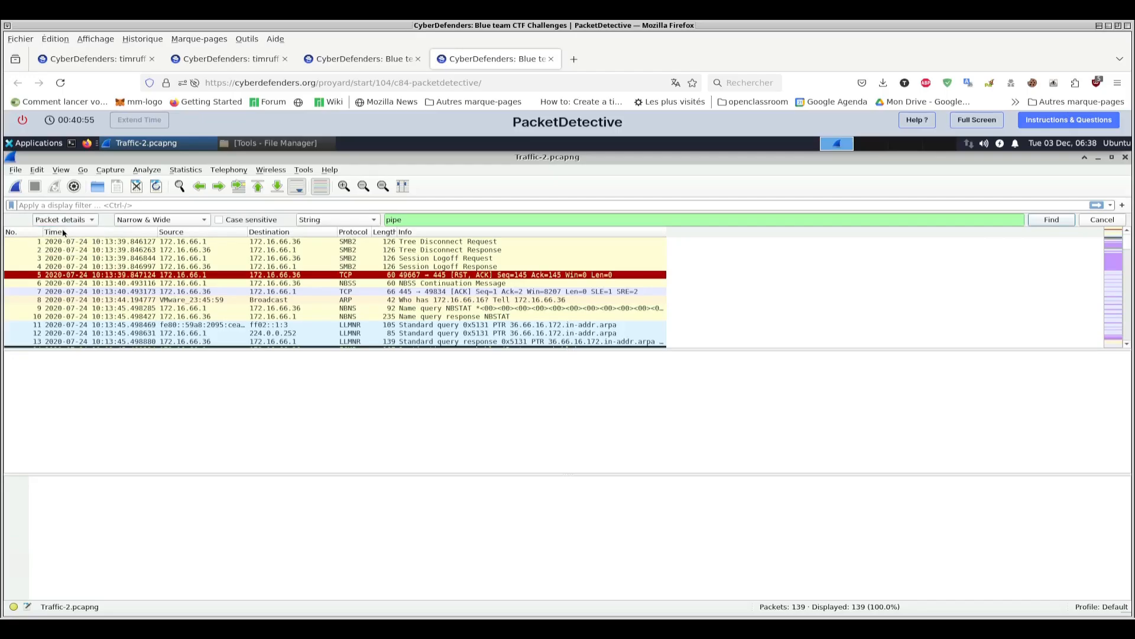
click(409, 221)
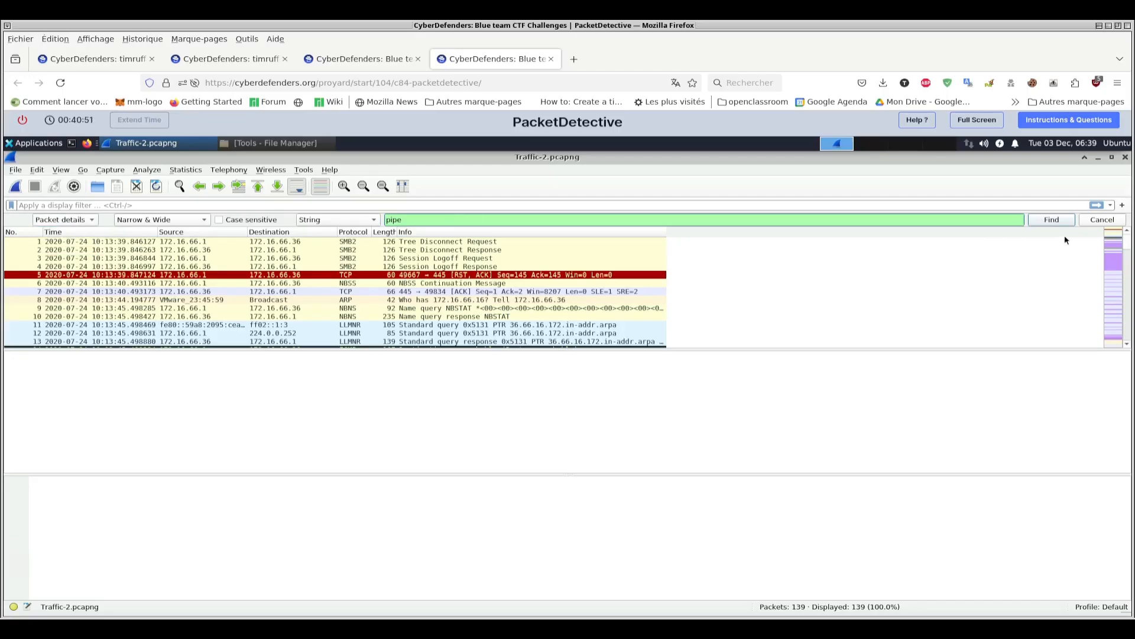
key(Return)
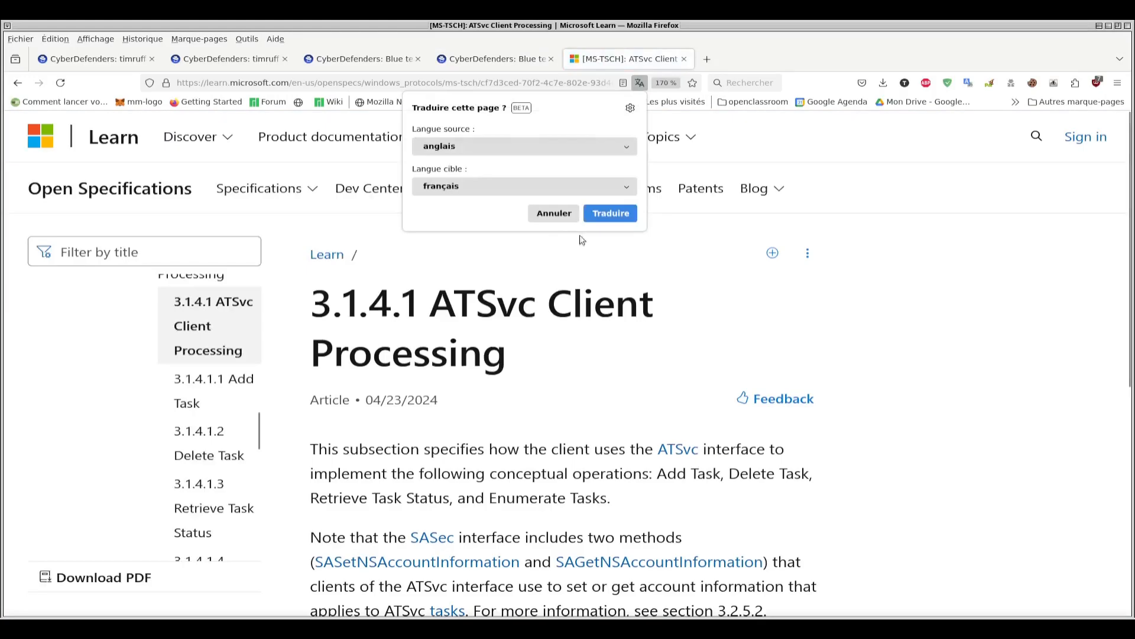
- Read the Microsoft Learn article on ATSvc Client Processing down to the end of the page
click(549, 216)
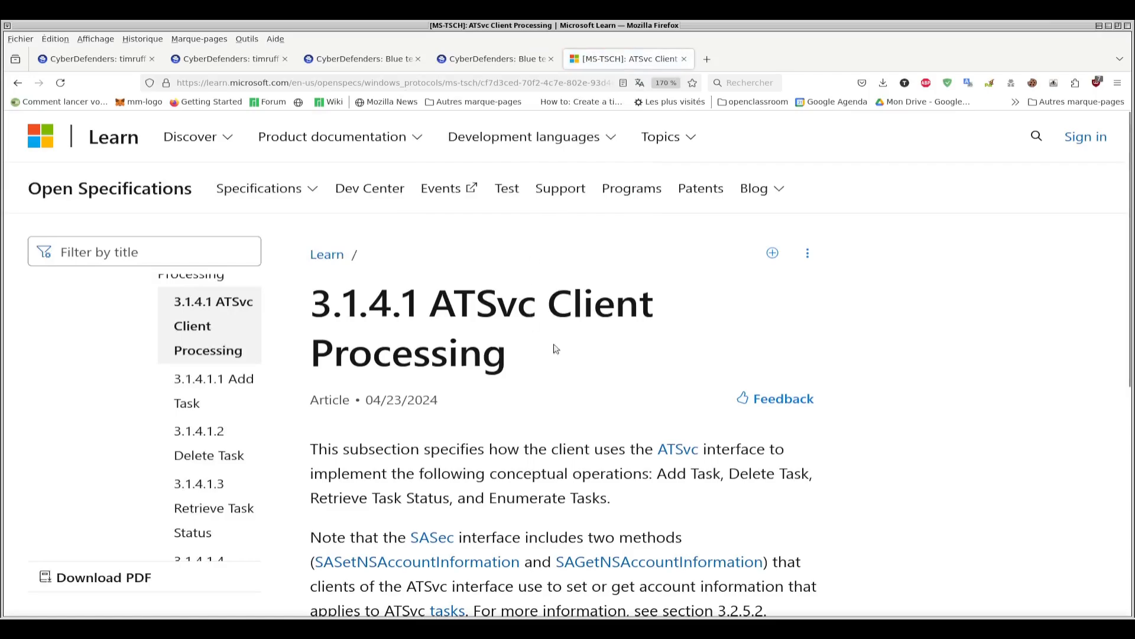
scroll(597, 385, down, 3)
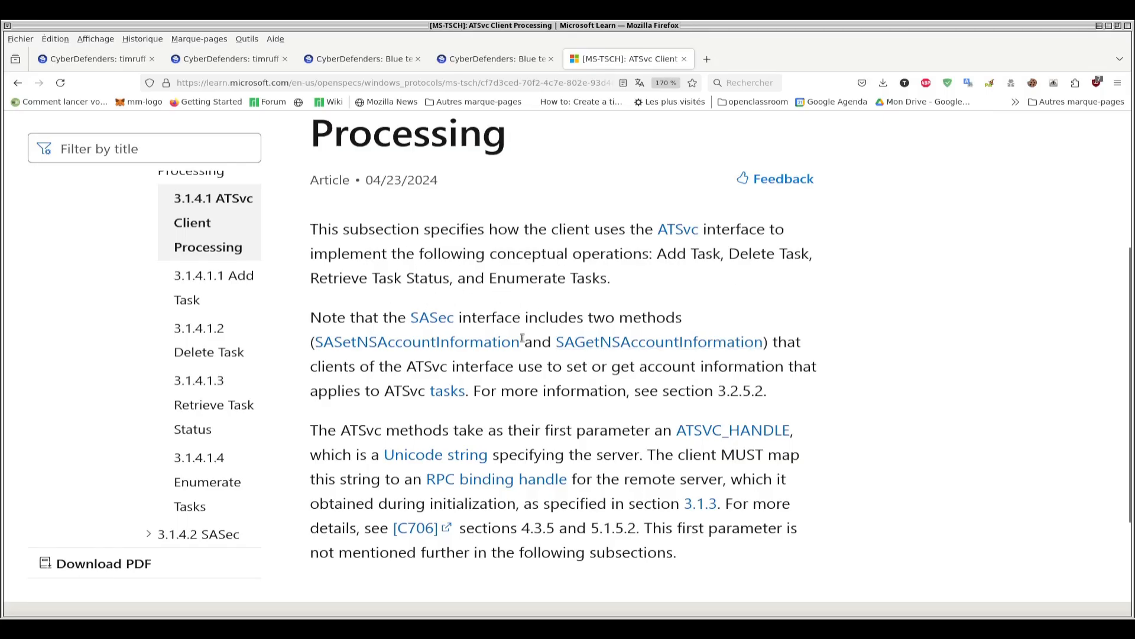
scroll(473, 325, down, 3)
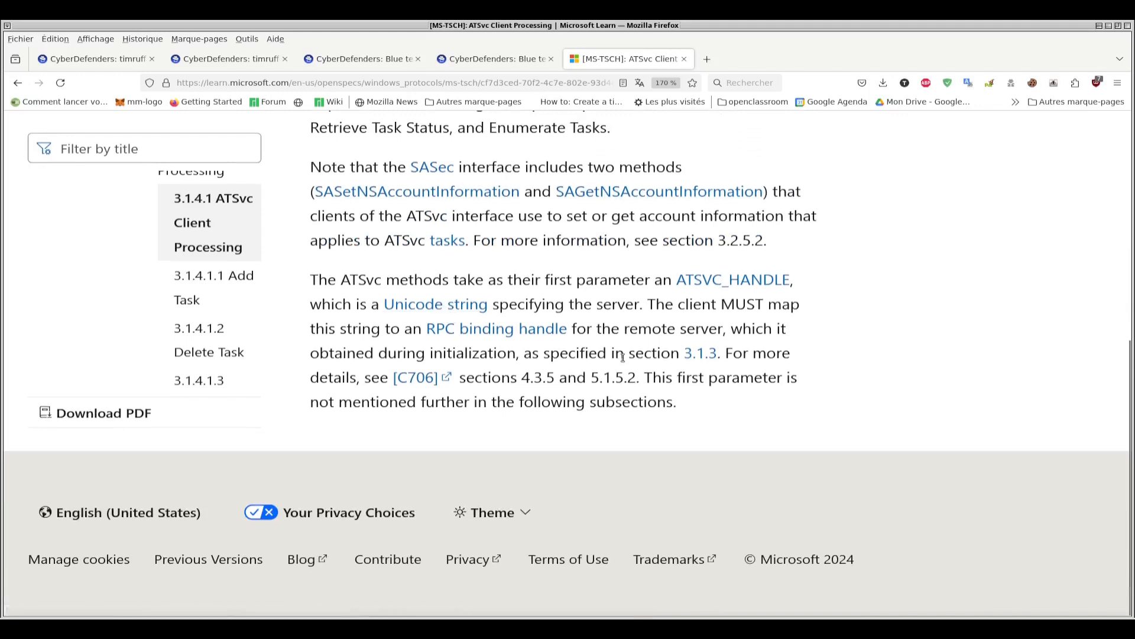
scroll(627, 370, up, 6)
scroll(626, 370, up, 1)
- Review question 6 on the communication duration between 172.16.66.1 and 172.16.66.36, and return to the lab machine
key(ctrl+Page_Up)
key(ctrl+Page_Up)
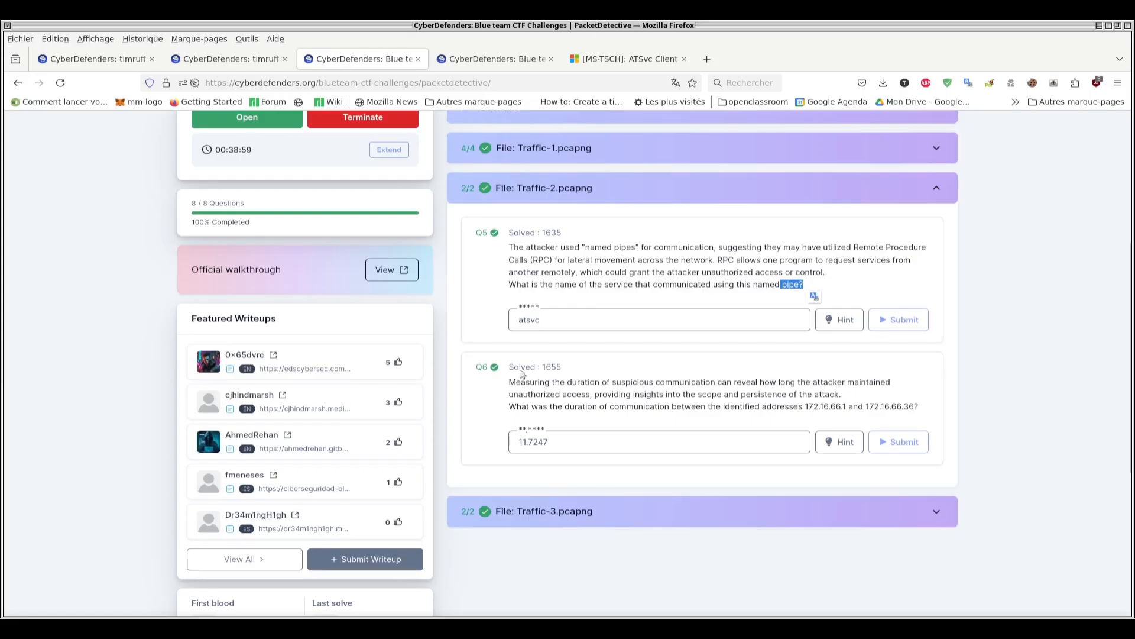
click(690, 405)
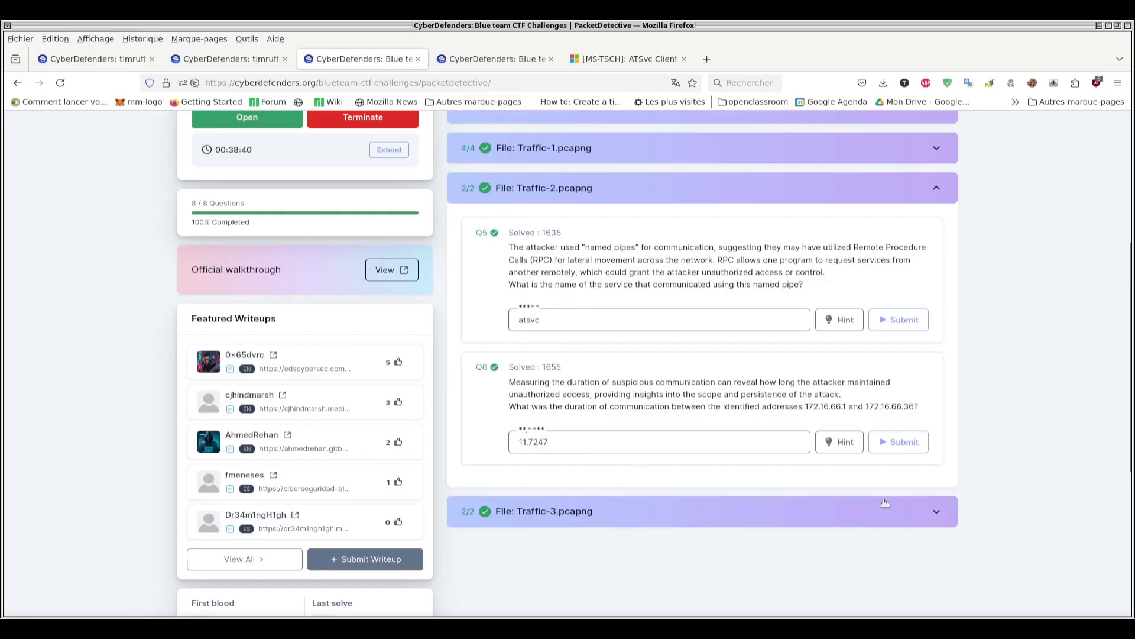
click(494, 59)
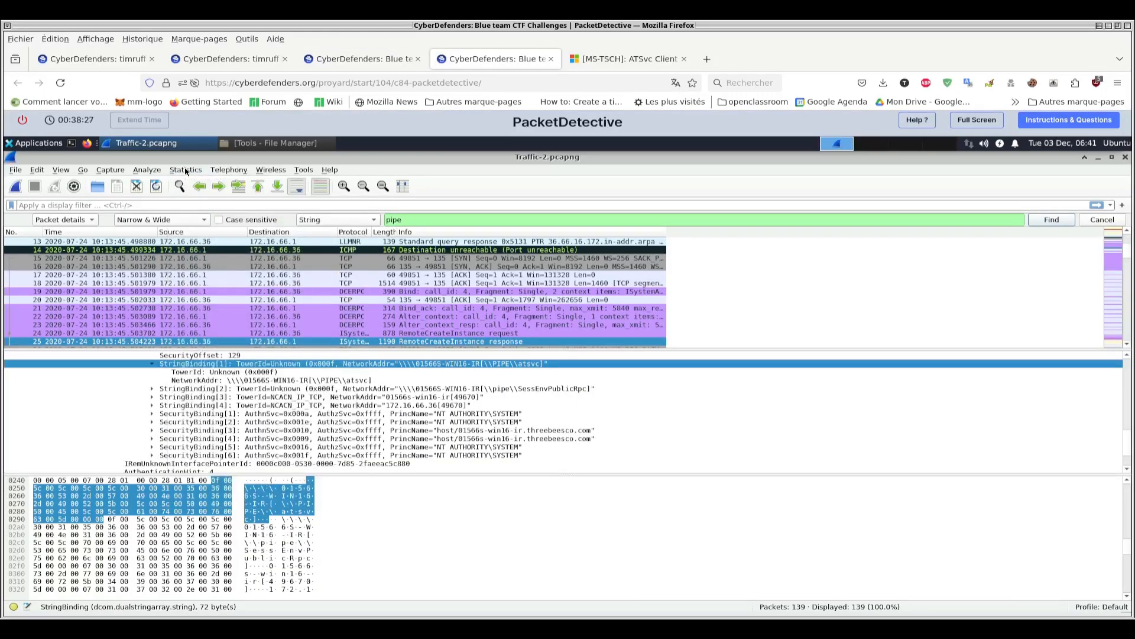
- Show the conversation statistics of Traffic-2.pcapng and examine the IPv4 conversation between 172.16.66.1 and 172.16.66.36
click(186, 170)
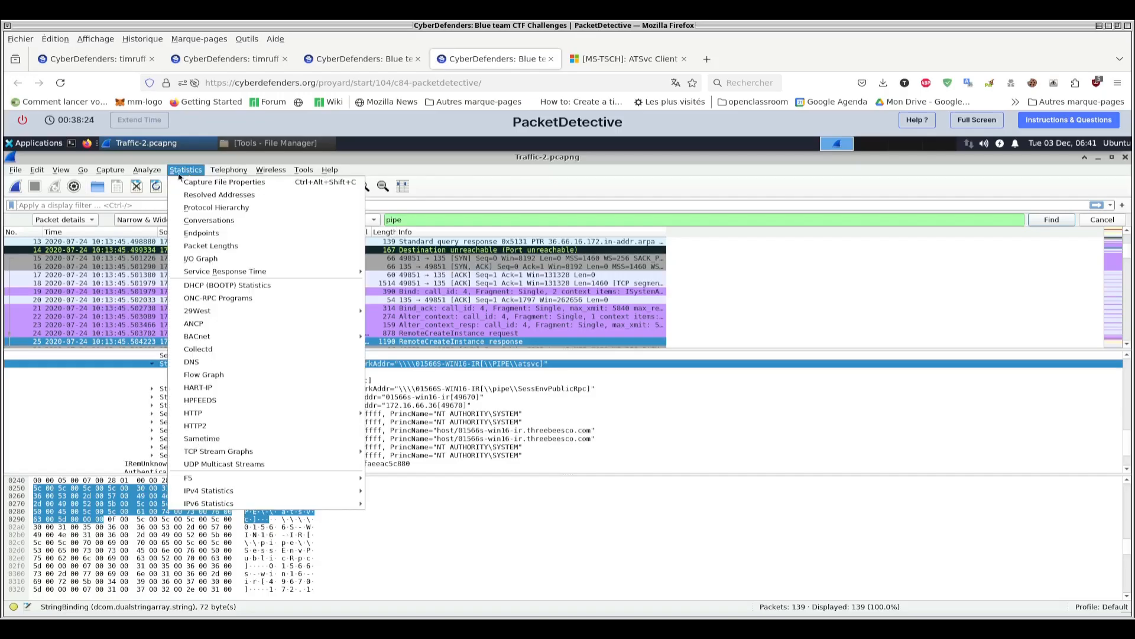
click(199, 223)
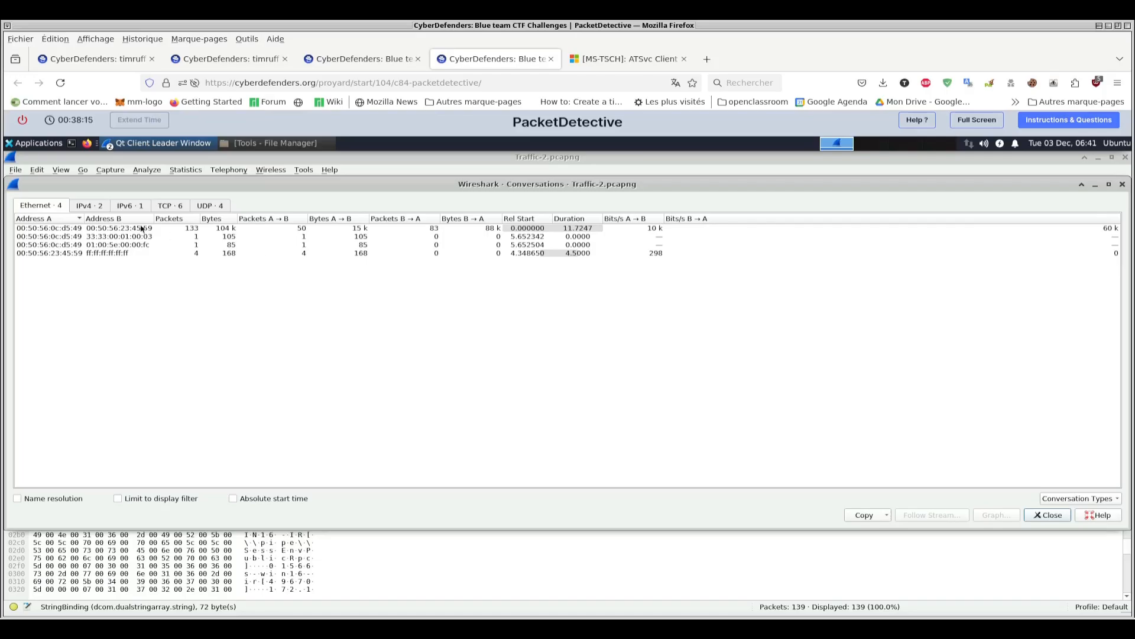
click(54, 217)
click(87, 206)
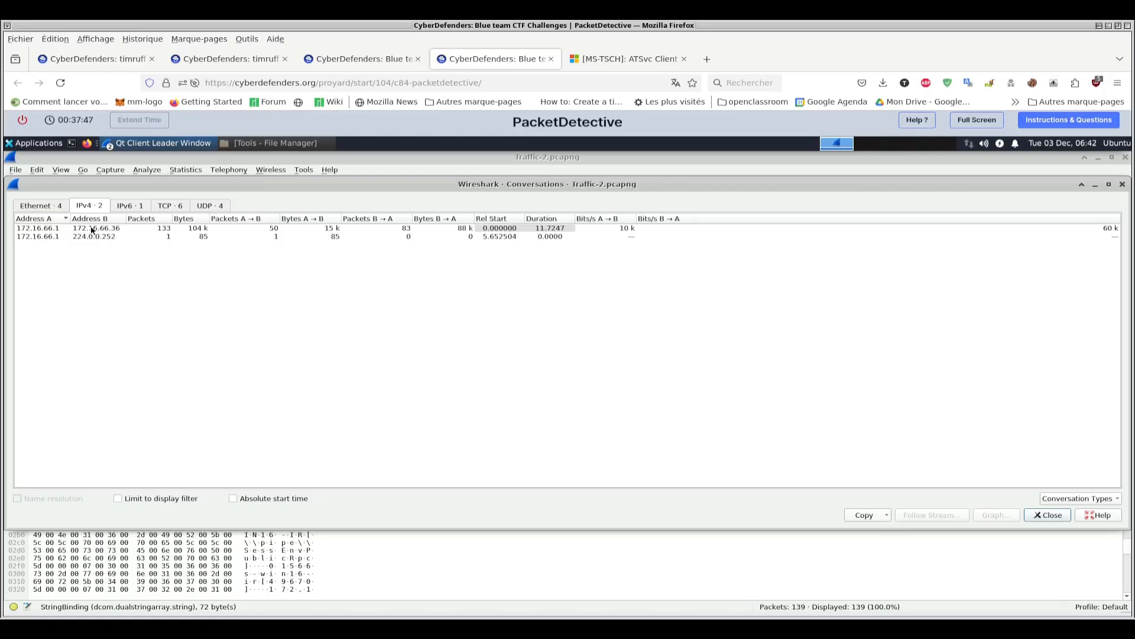
click(123, 231)
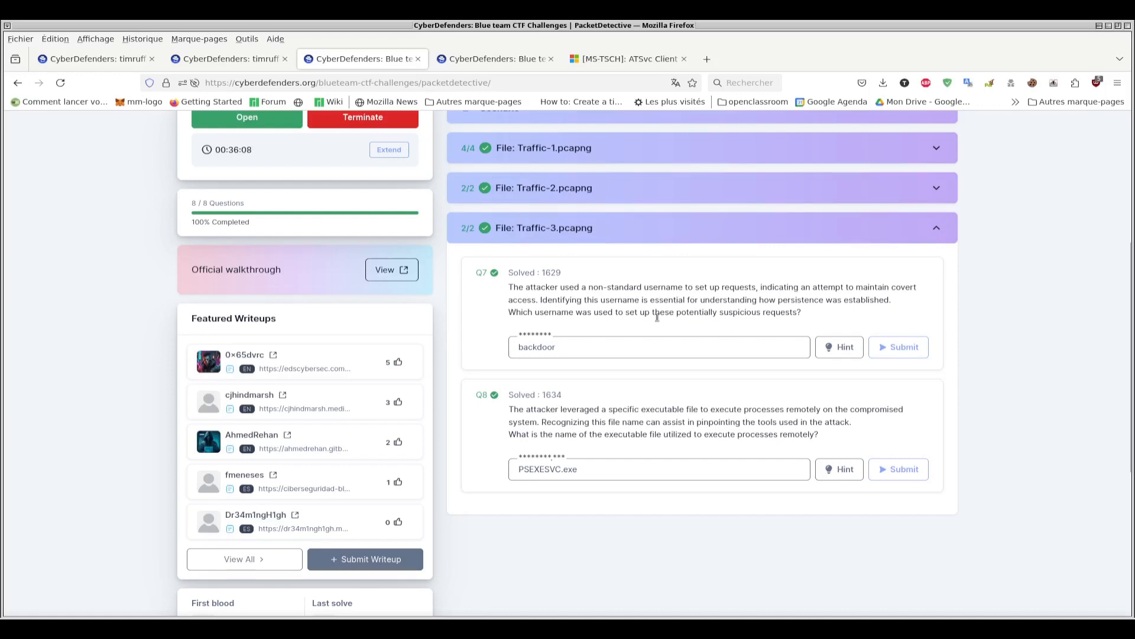
- Return to the lab machine and open the Traffic-3.pcapng capture
key(ctrl+Tab)
click(16, 170)
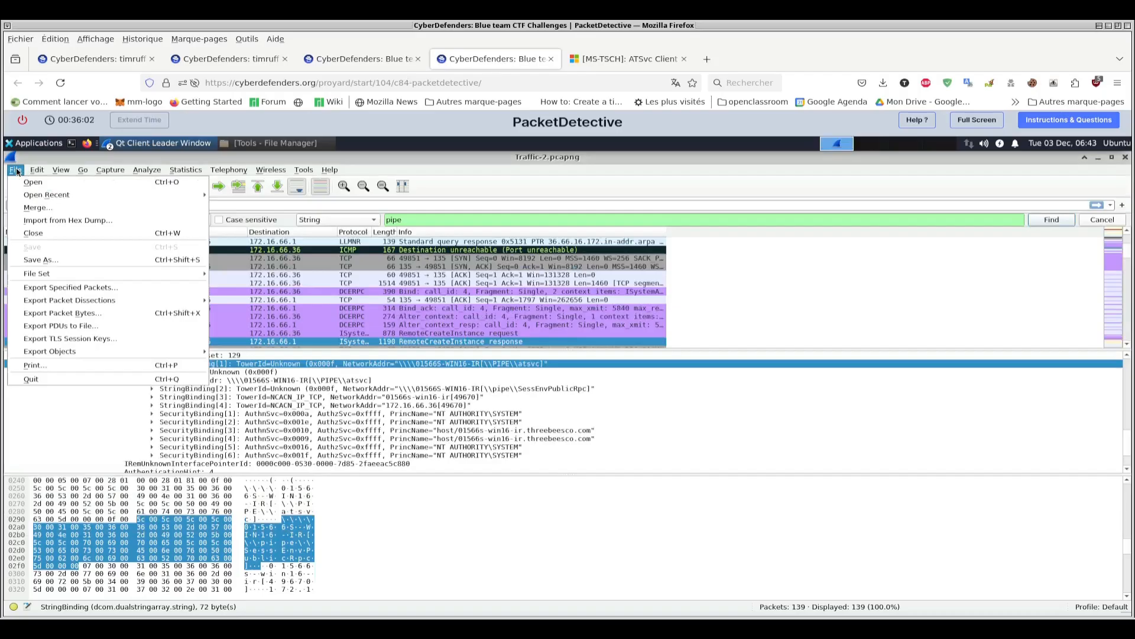
click(32, 183)
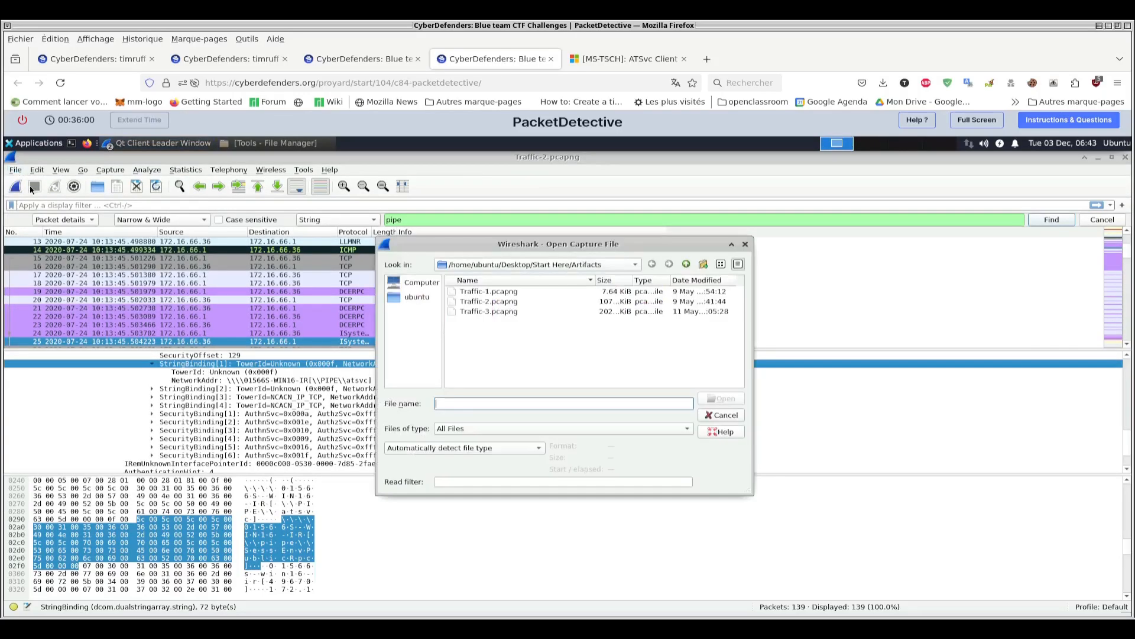
click(482, 313)
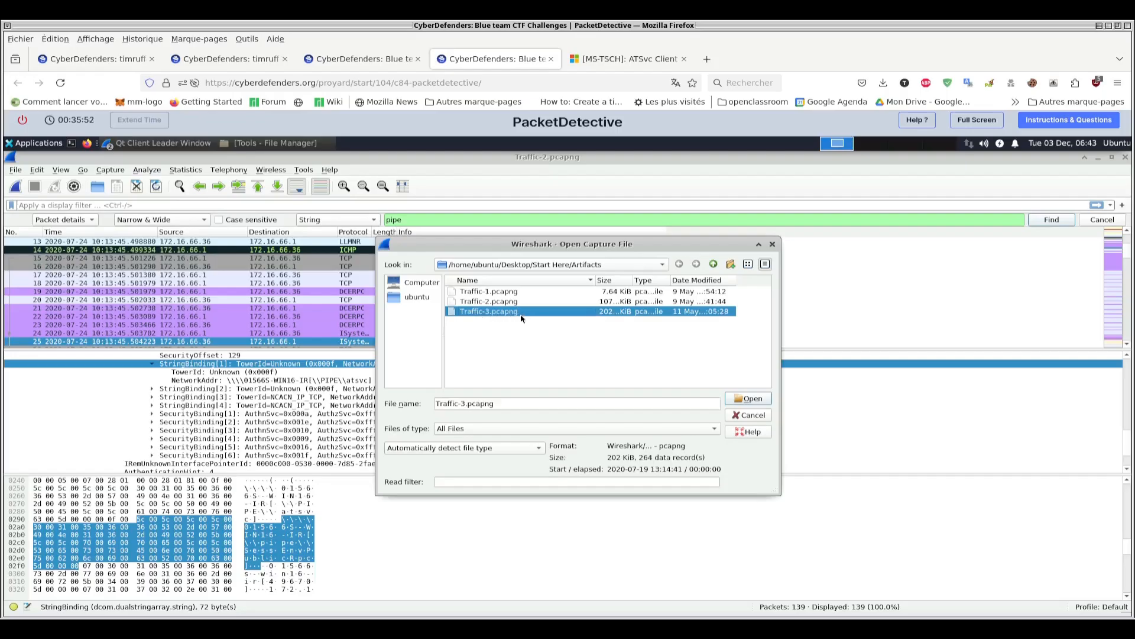
double_click(501, 312)
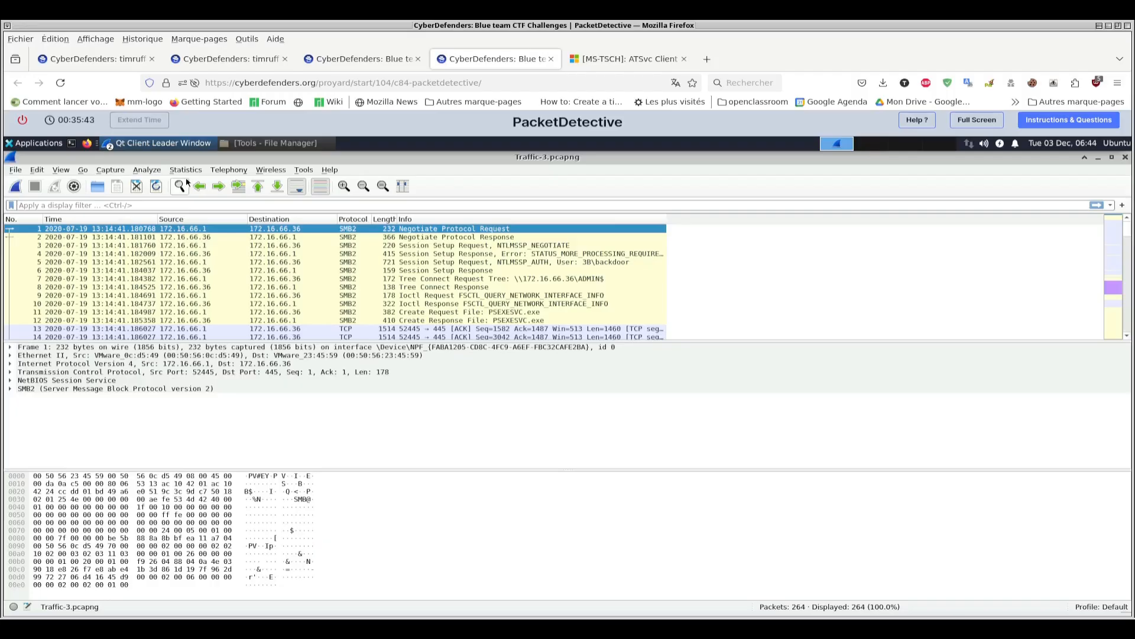
- Search the packet list of Traffic-3.pcapng for the string "user"
click(180, 186)
click(70, 220)
click(67, 204)
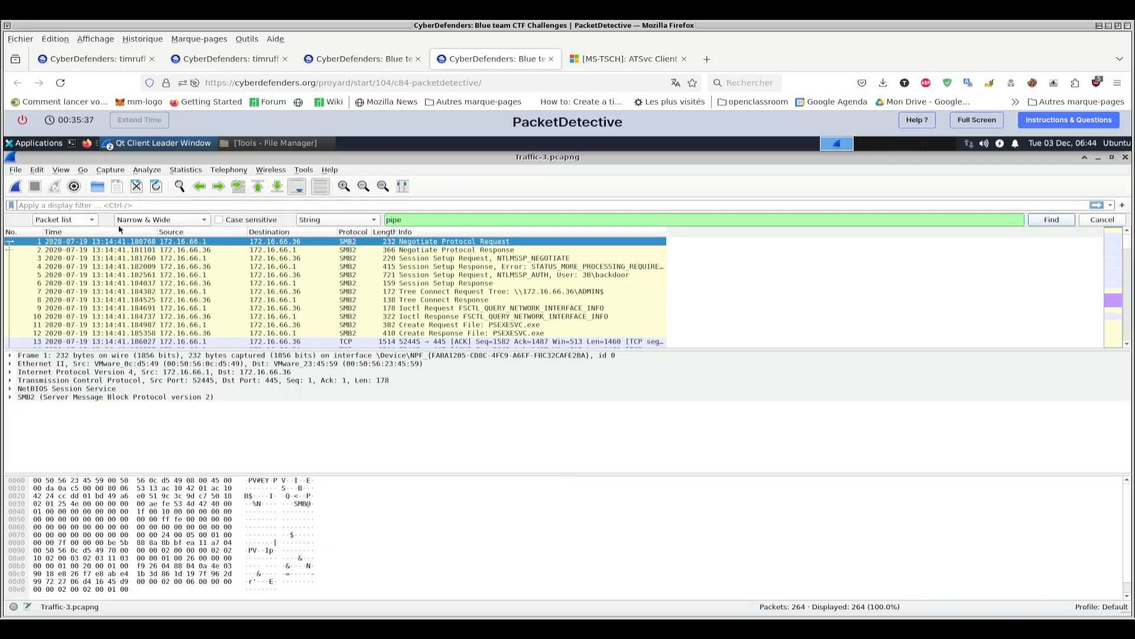
drag(416, 223, 296, 149)
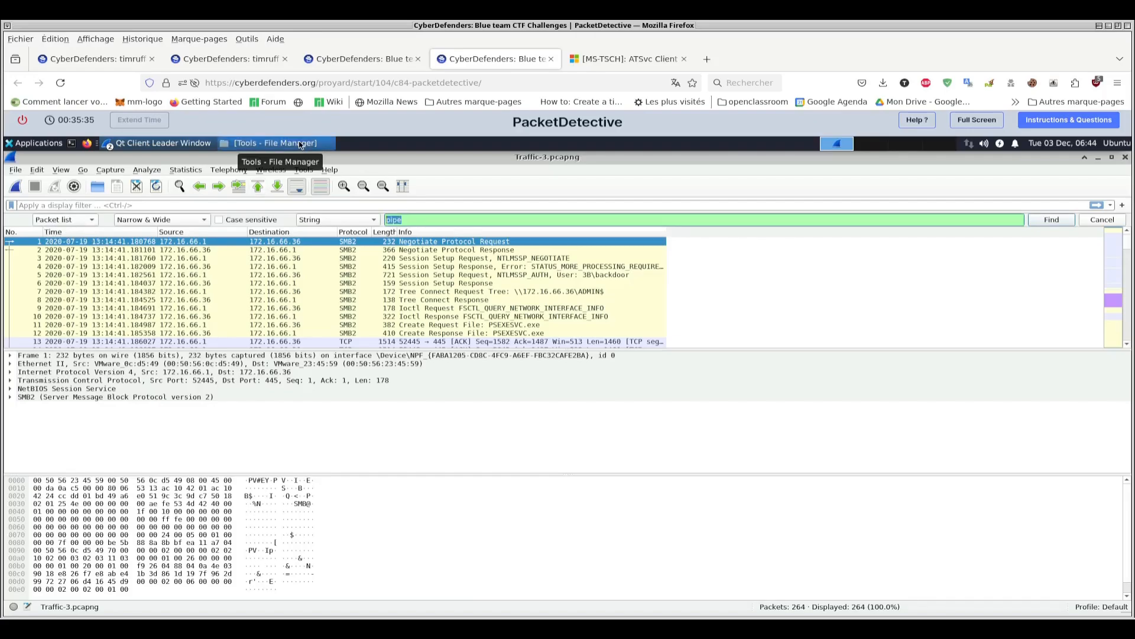
text(user)
key(Return)
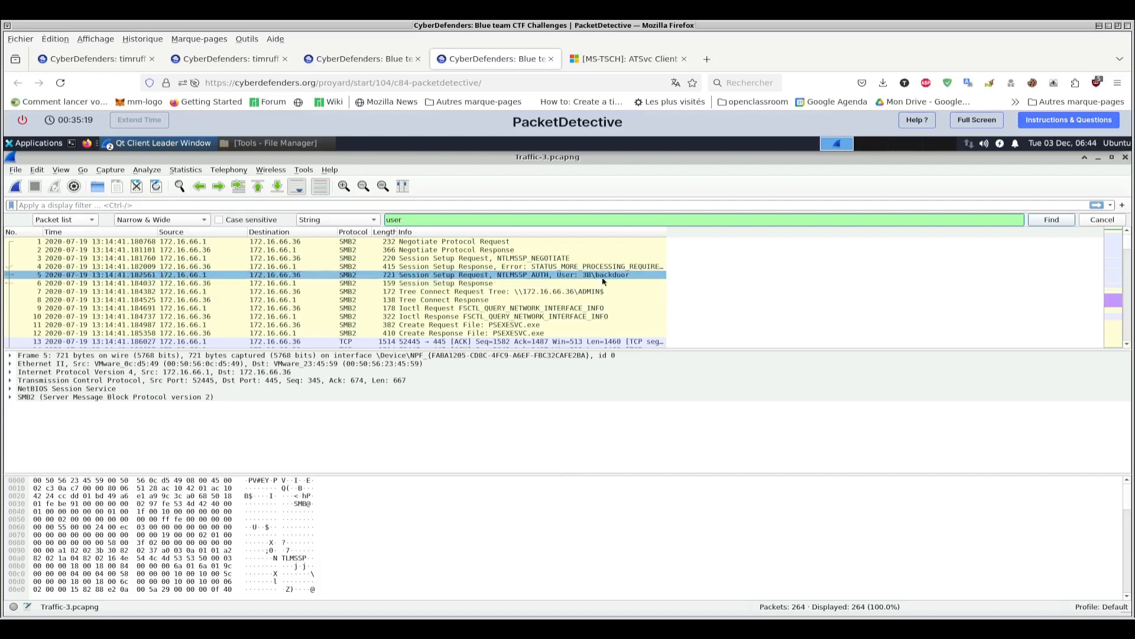
- Read question 8 about the remote execution executable, and look over the SMB2 packets near the start of the capture
key(ctrl+Page_Up)
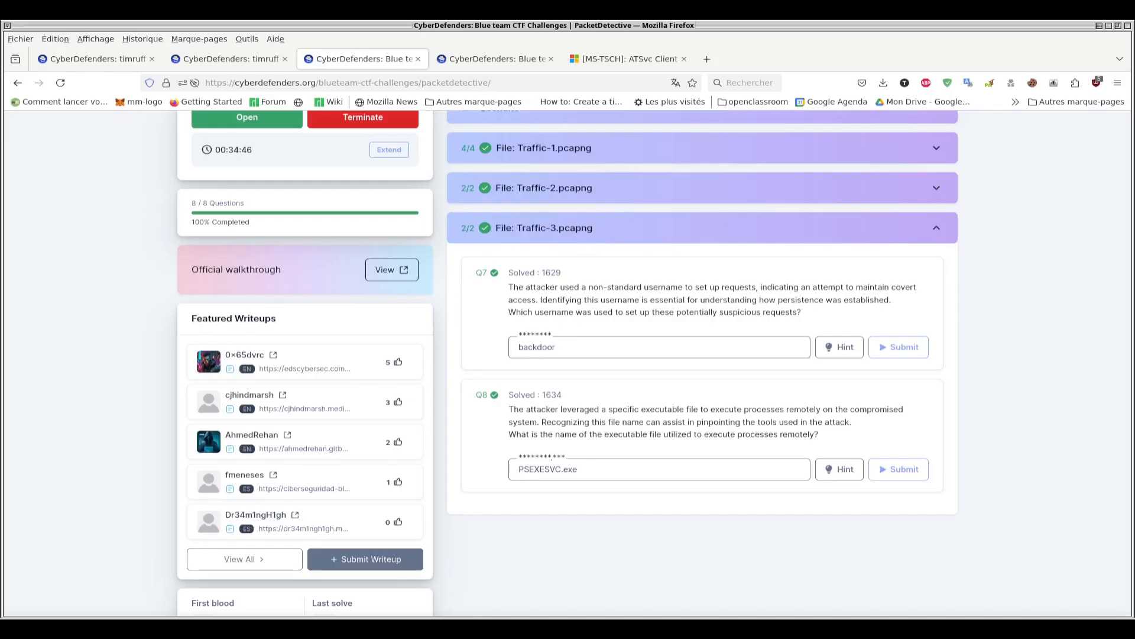
click(495, 59)
scroll(425, 320, down, 2)
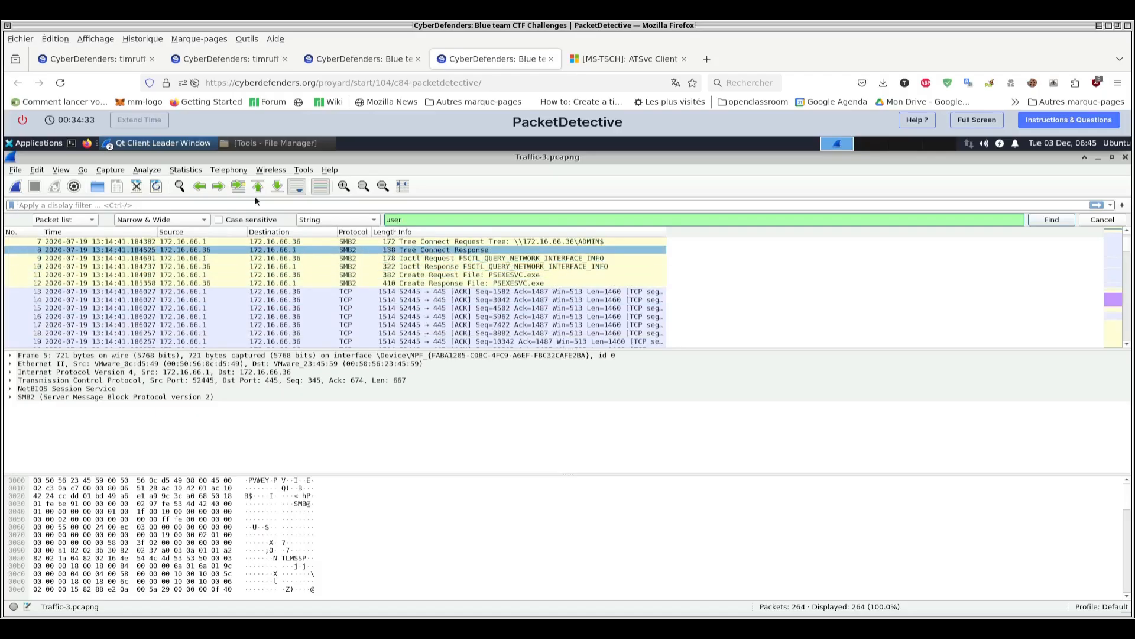
- Search the packet list of Traffic-3.pcapng for the string "file"
click(178, 192)
click(179, 187)
click(418, 221)
key(BackSpace)
key(BackSpace)
key(BackSpace)
key(BackSpace)
text(file)
click(1065, 219)
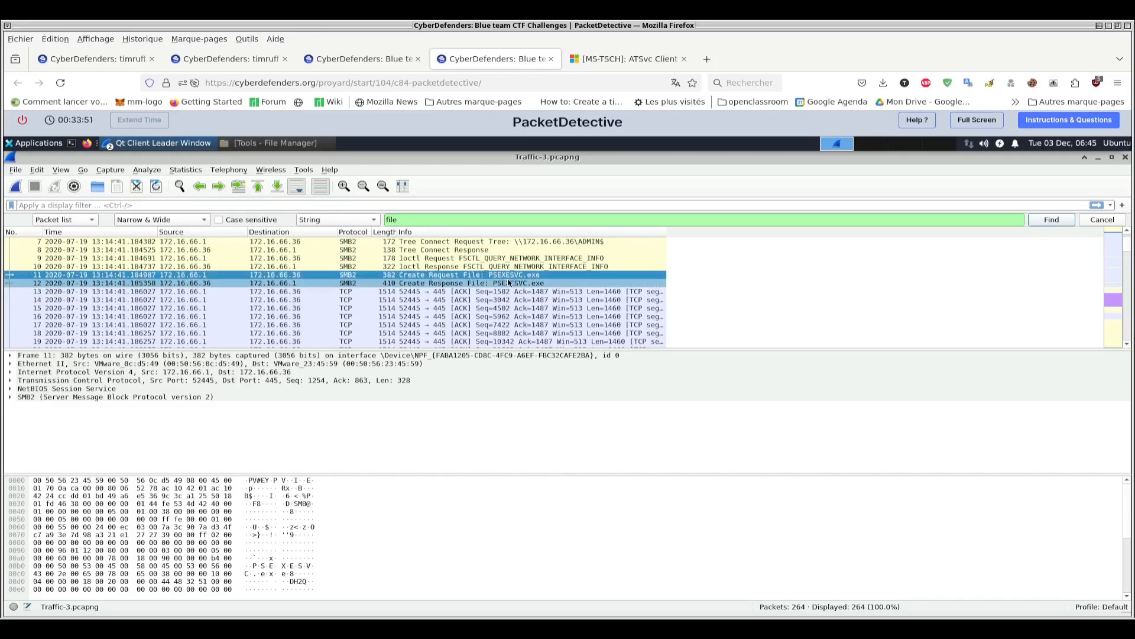
- Read the introduction of the Sysinternals PsExec page, and return to the capture in the lab machine
click(628, 57)
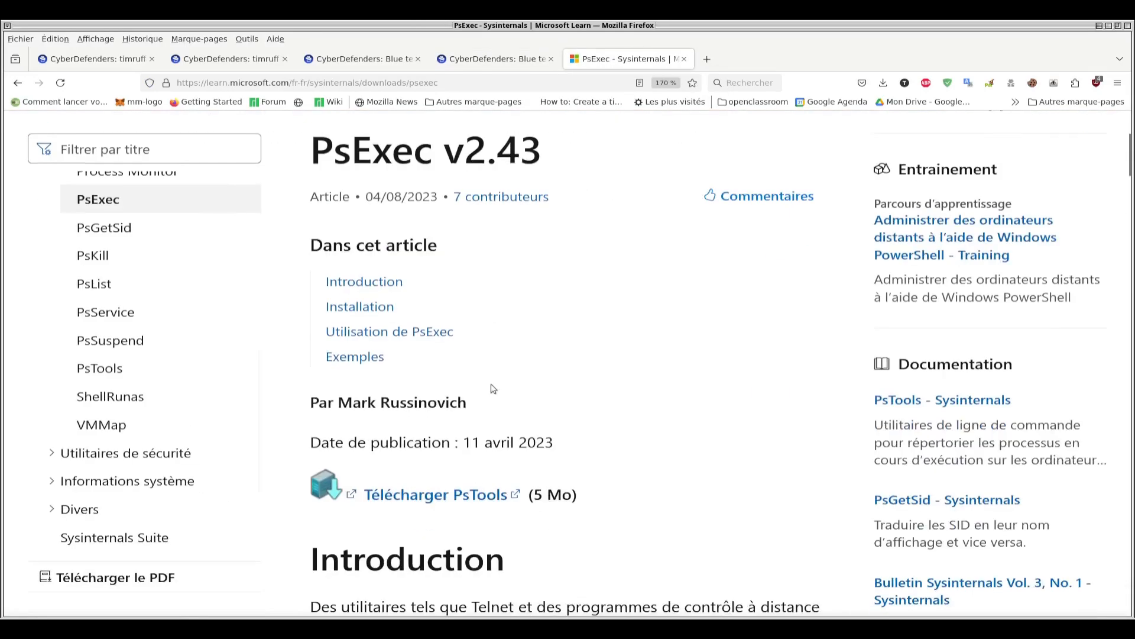
scroll(492, 383, down, 10)
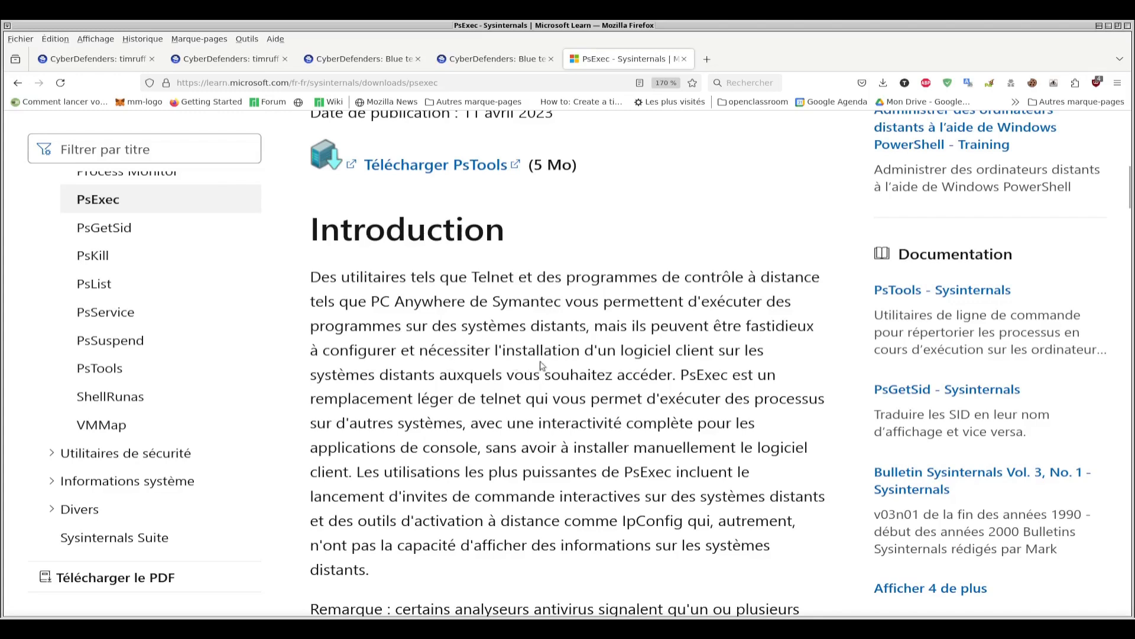
click(494, 60)
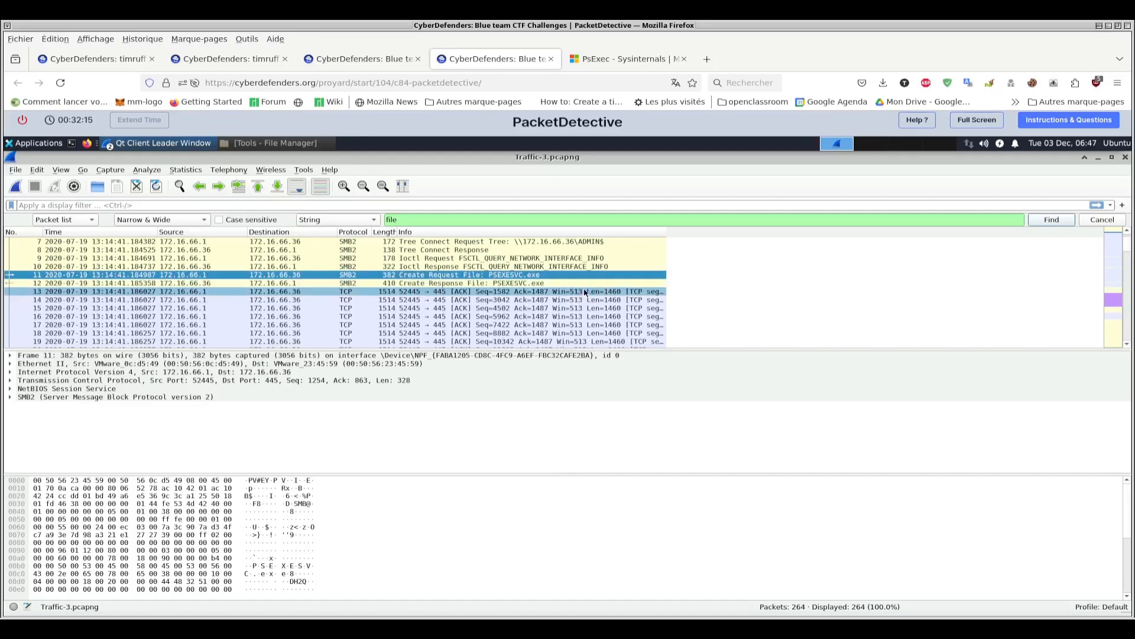
- Go back to the PacketDetective challenge page and view its overview with the completed question sections
click(349, 59)
scroll(649, 366, up, 4)
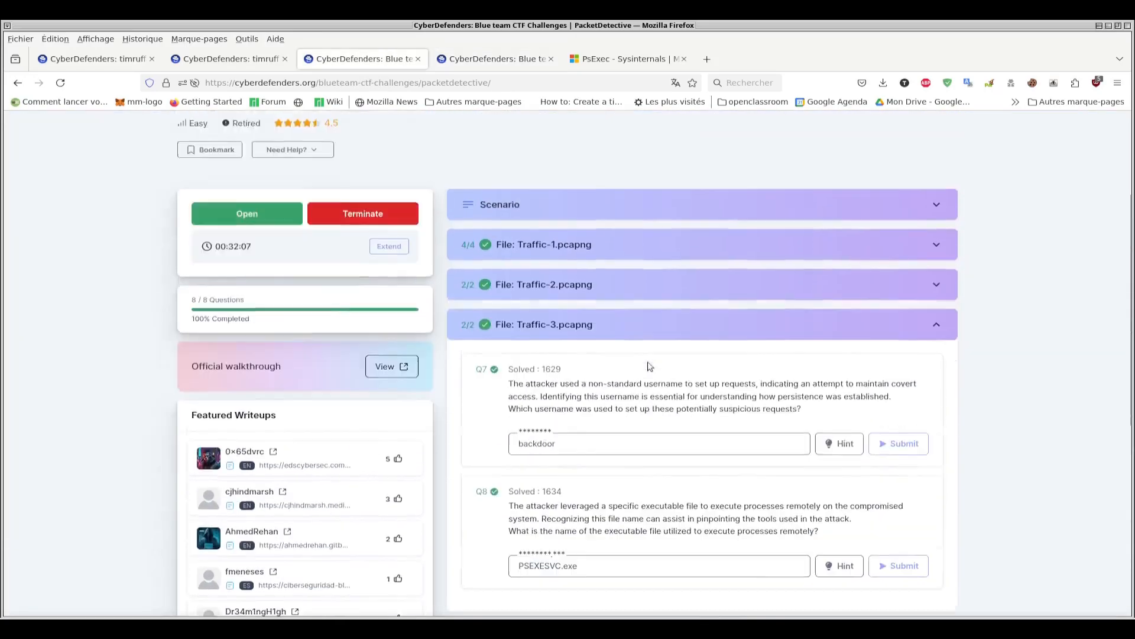
scroll(649, 365, up, 3)
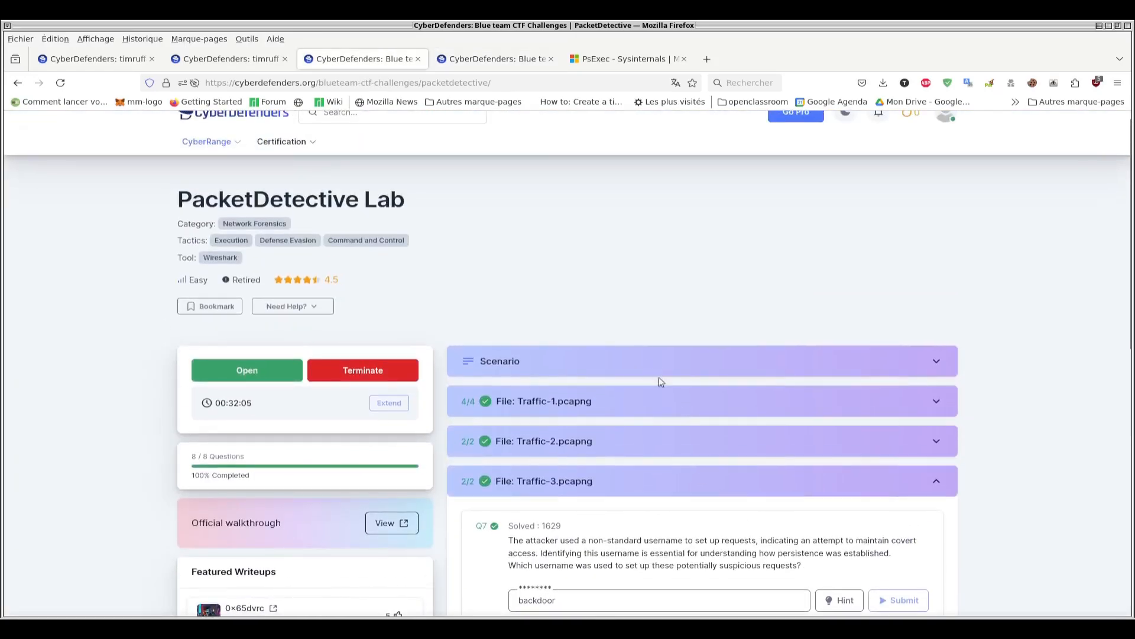